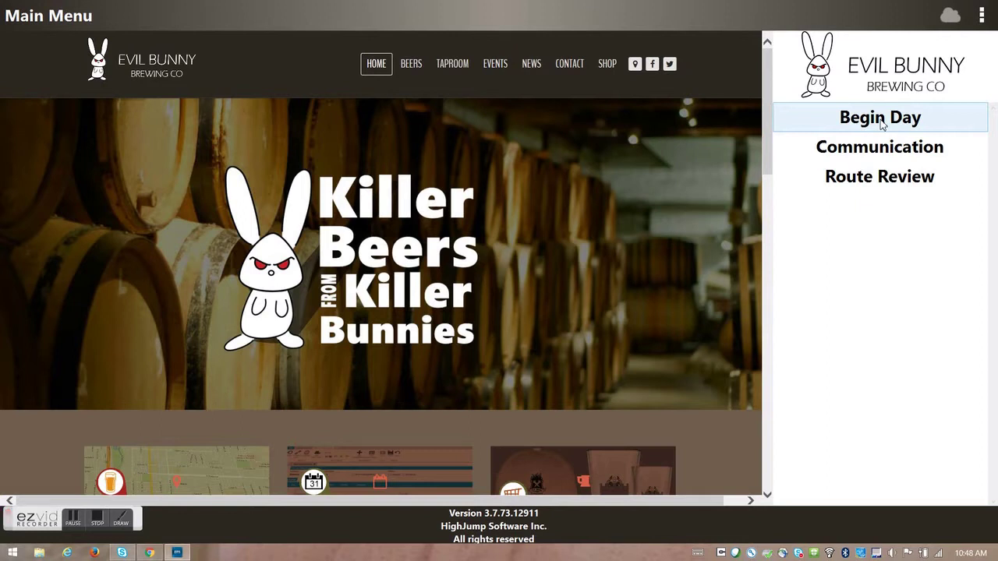
Begin the day dated today on route 1012 (Delivery) with the driver user and odometer 888
click(881, 121)
click(601, 215)
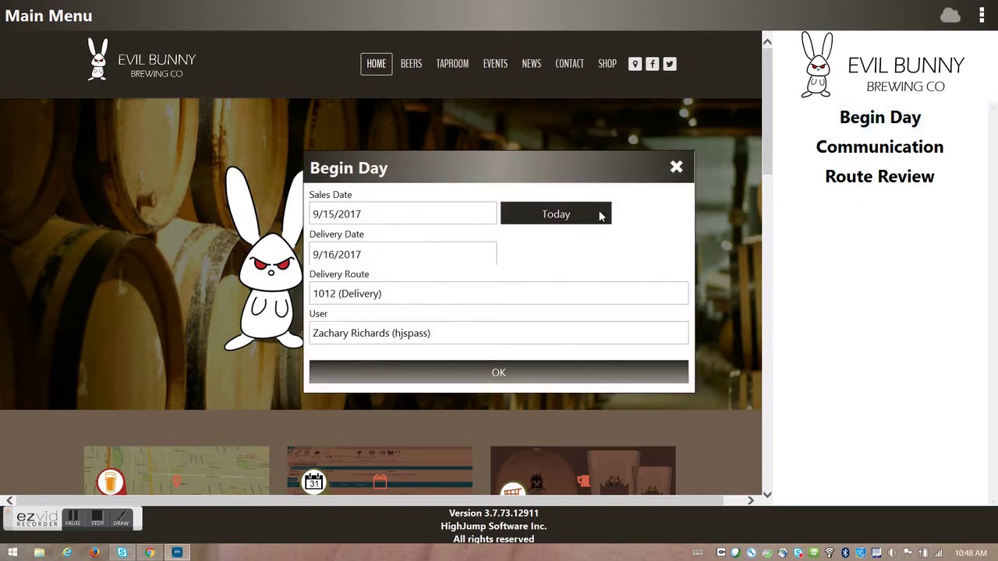
click(388, 254)
click(394, 293)
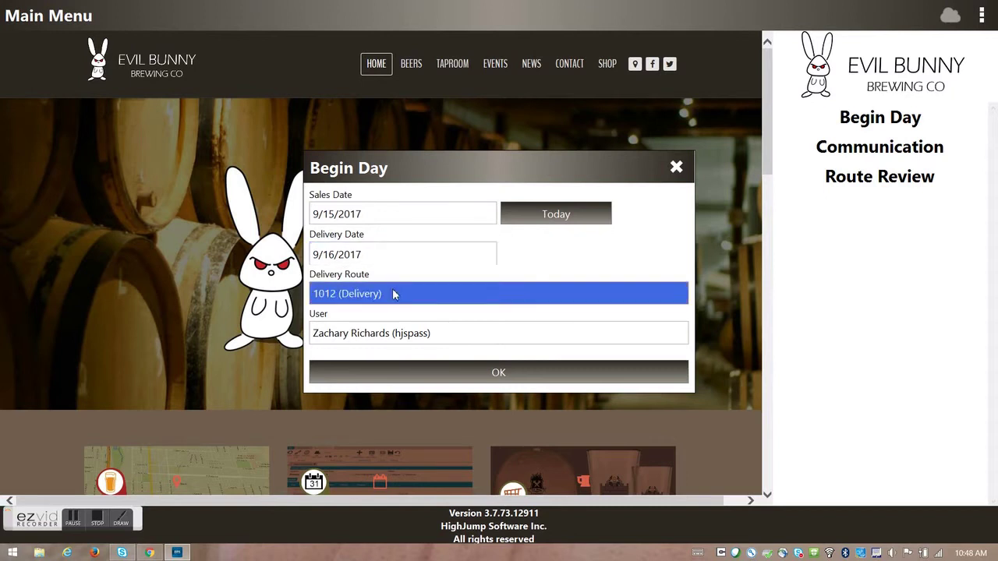
click(394, 332)
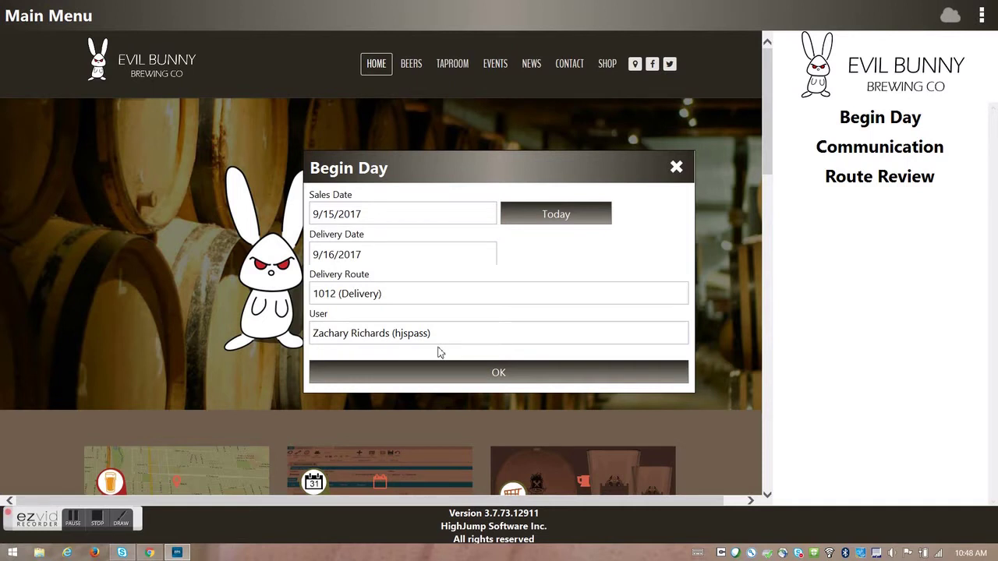
click(460, 374)
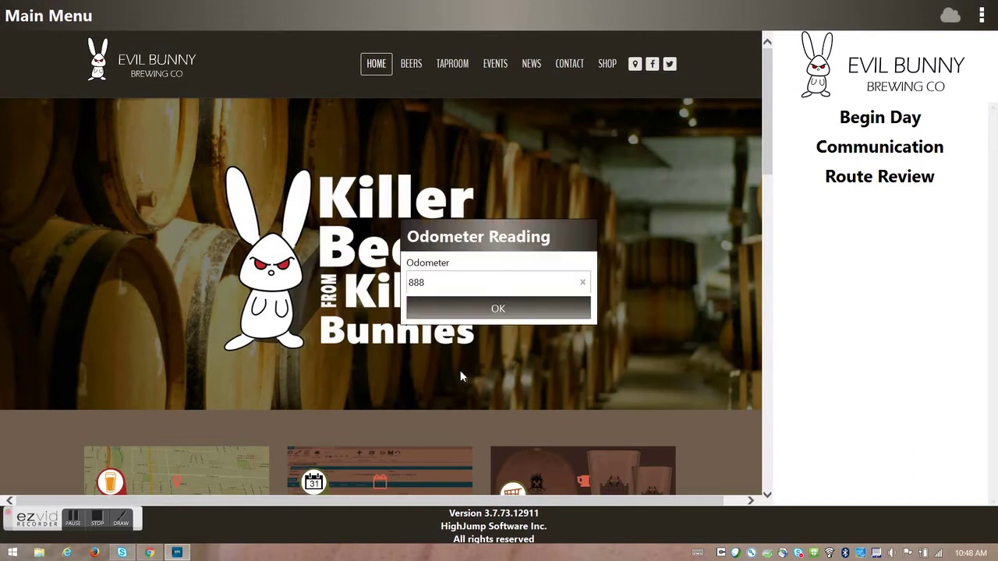
click(524, 313)
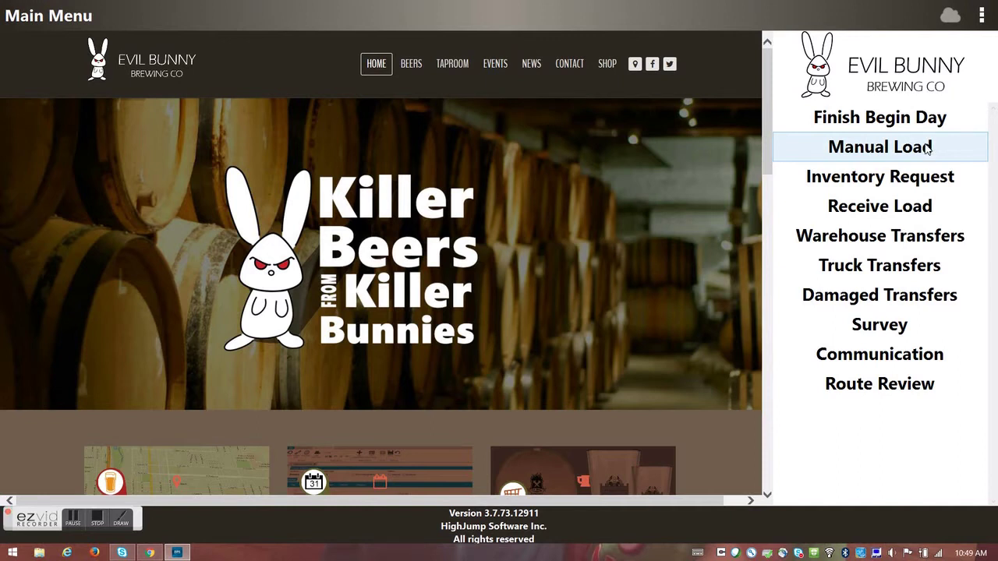
Receive the newest order (invoiced 9/21/2017) as the truck load and continue past the print preview
click(909, 209)
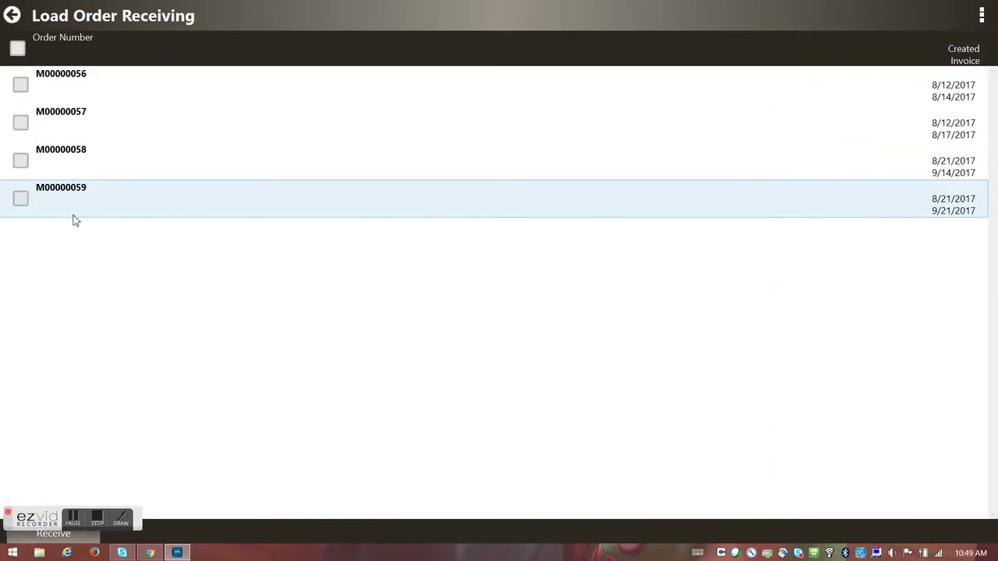
click(21, 200)
click(66, 538)
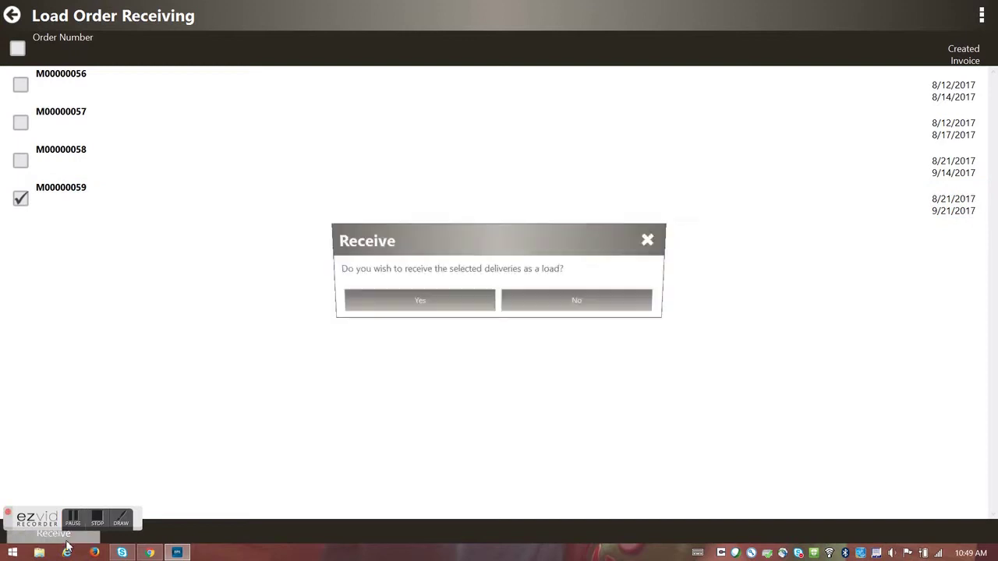
click(432, 308)
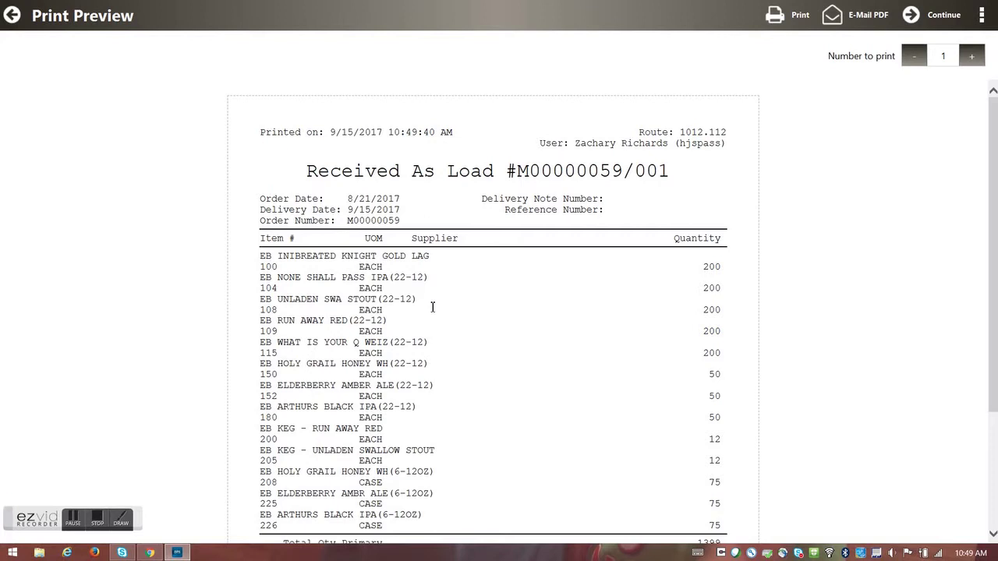
click(941, 19)
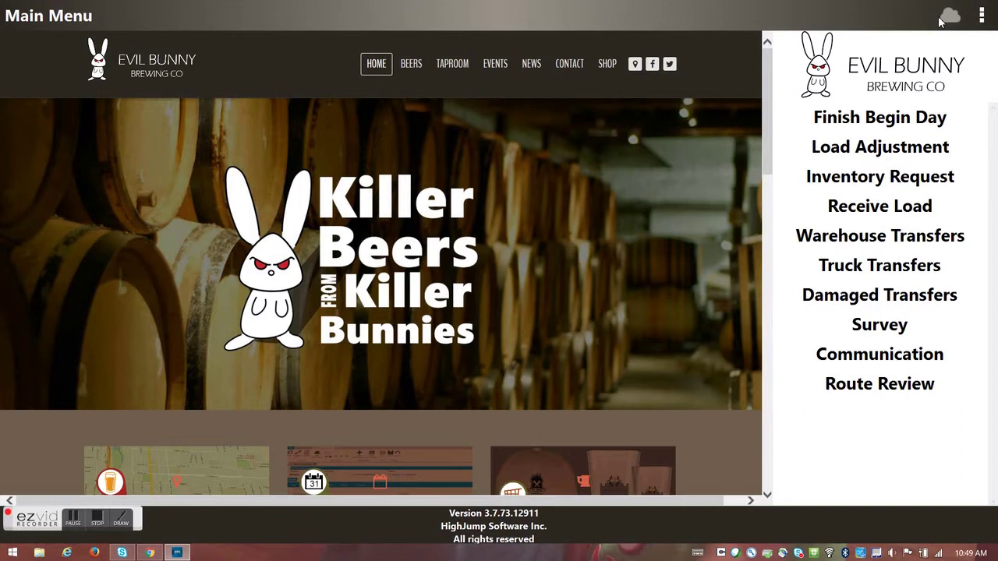
Attempt to finish Begin Day, then go back and start the pending DOT Truck Inspection survey
click(887, 122)
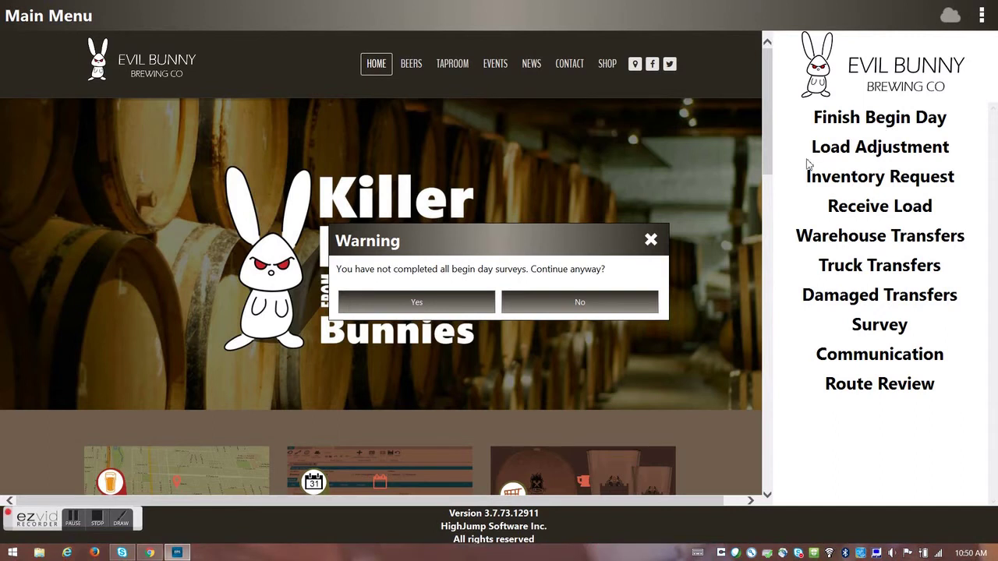
click(629, 302)
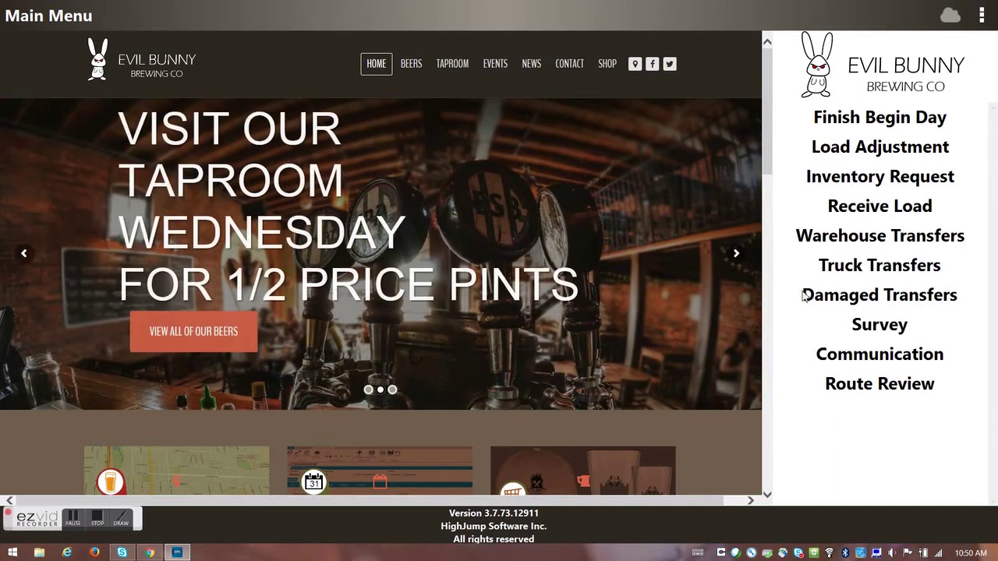
click(870, 327)
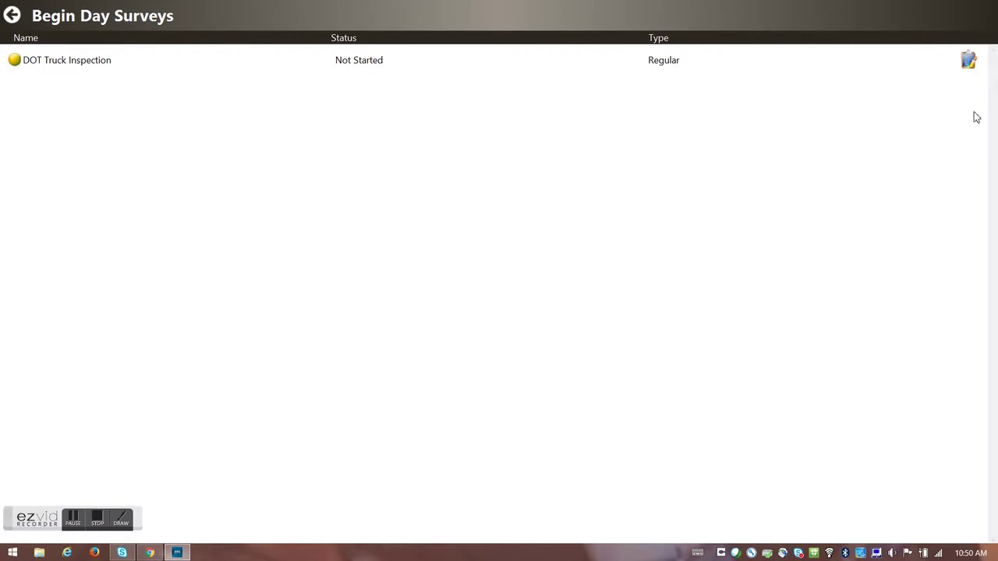
click(969, 63)
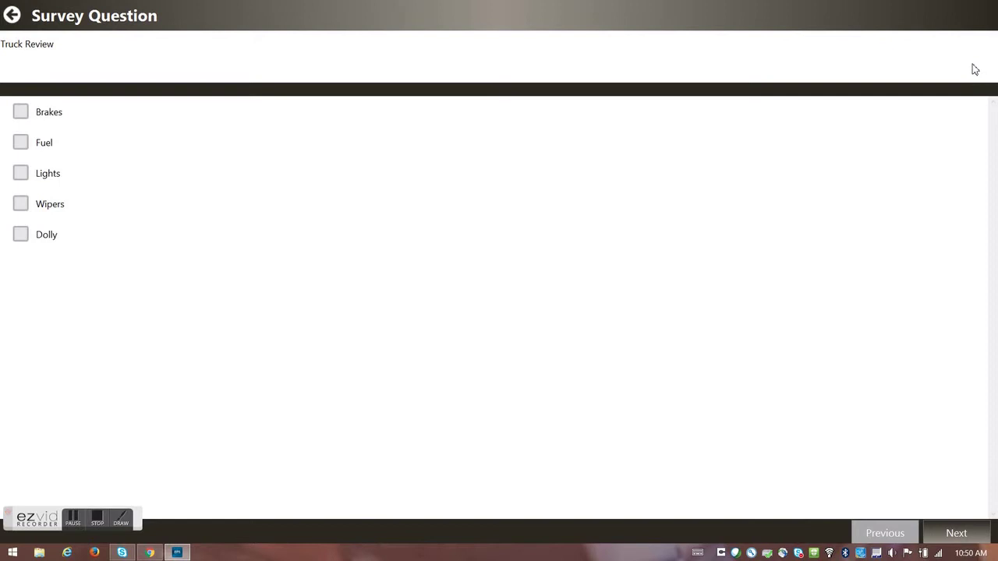
Mark Brakes, Fuel, Lights, Wipers and Dolly as checked, sign, and post the inspection
click(23, 113)
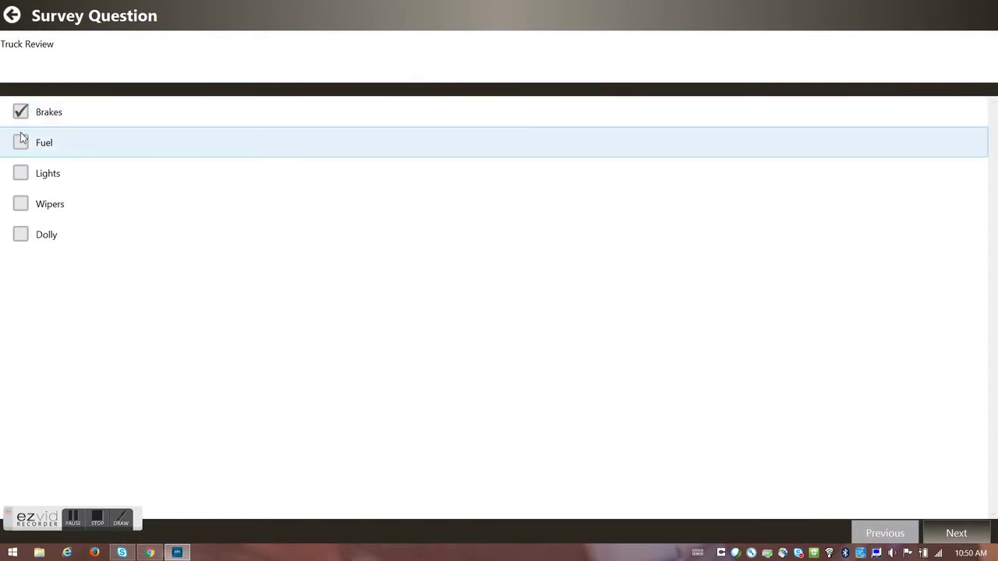
click(21, 145)
click(21, 173)
click(21, 205)
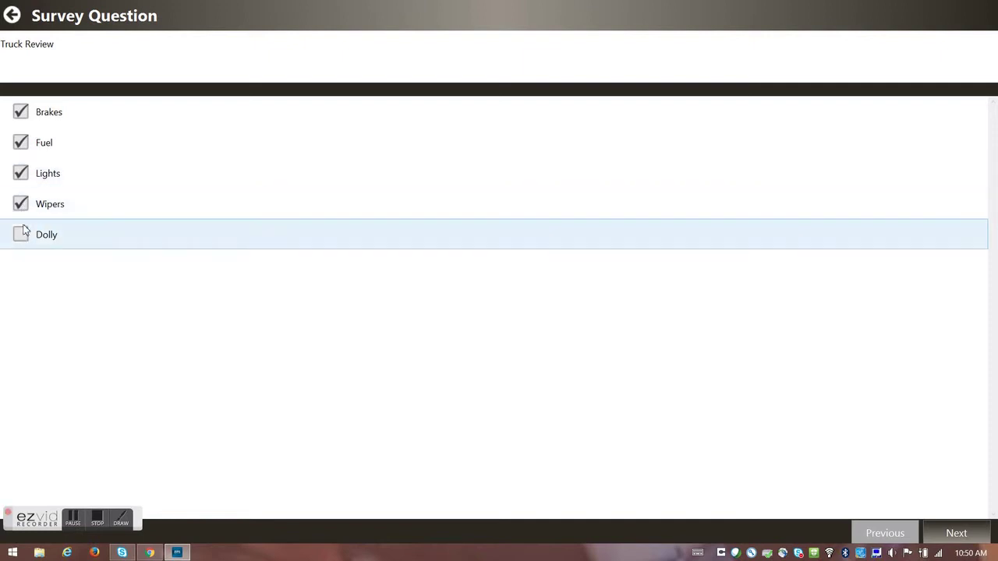
click(22, 239)
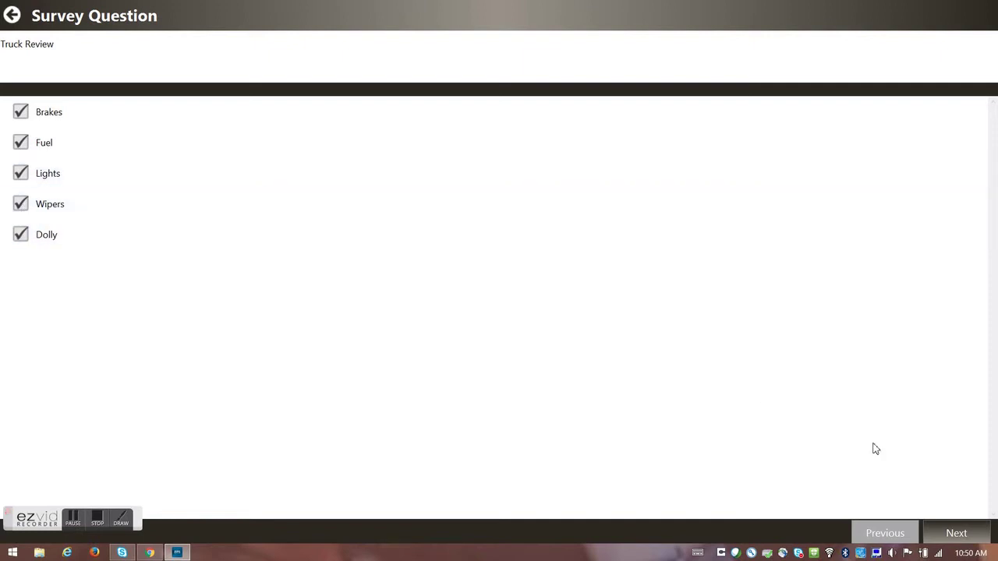
click(950, 534)
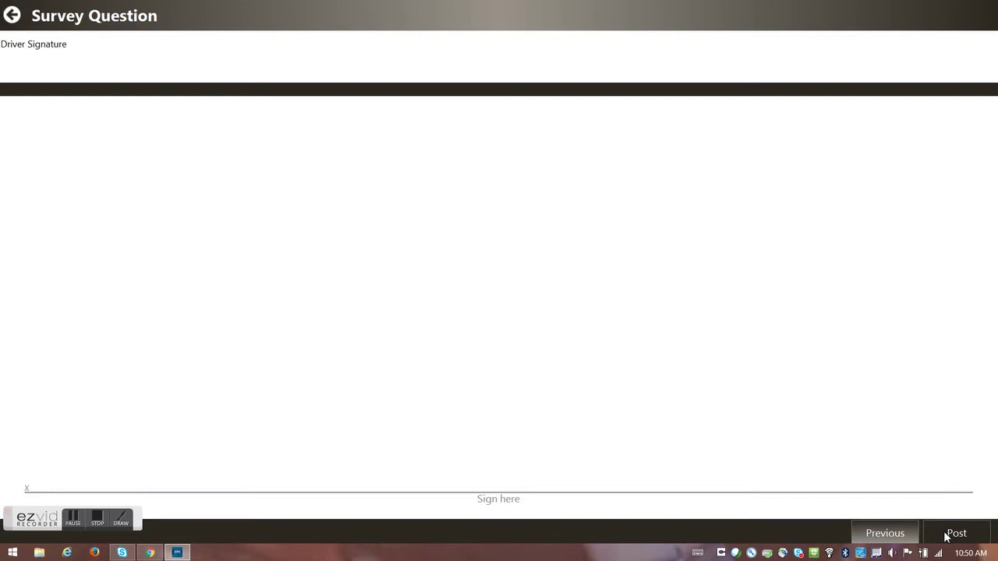
mouse_move(107, 417)
mouse_down()
mouse_move(227, 354)
mouse_move(334, 423)
mouse_move(468, 465)
mouse_move(743, 444)
mouse_up()
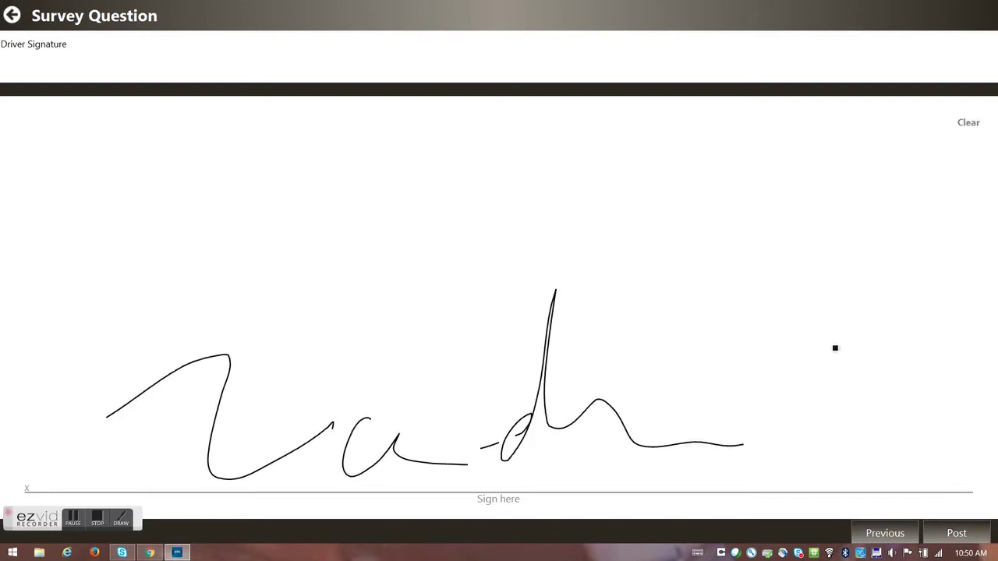
click(956, 533)
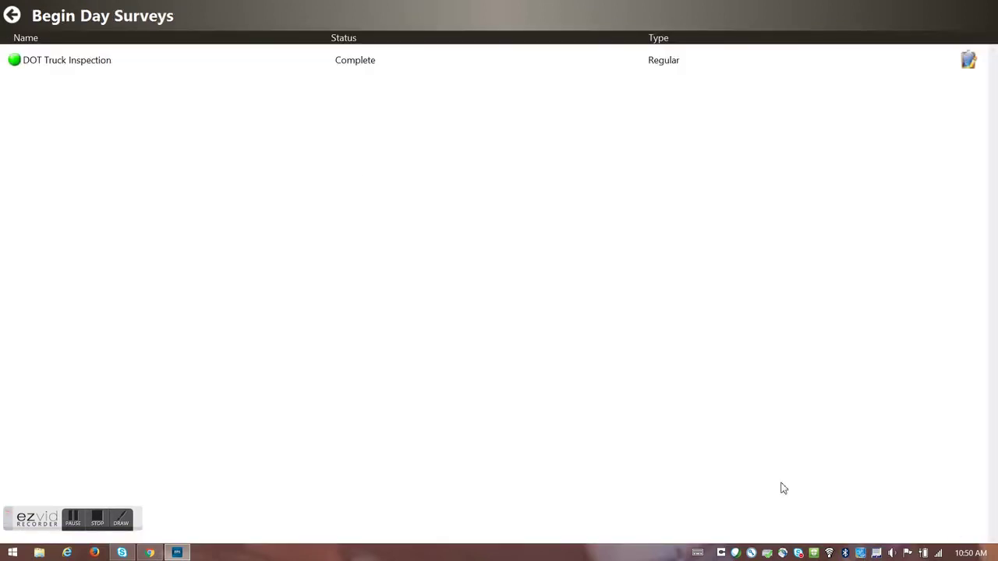
Return to the main menu and finish Begin Day, continuing past the load report
click(13, 15)
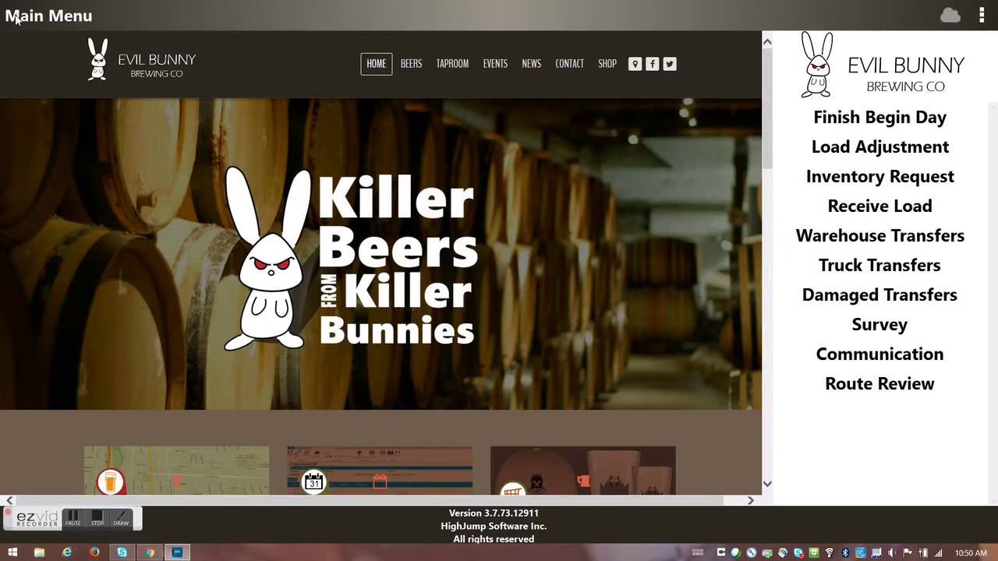
click(871, 125)
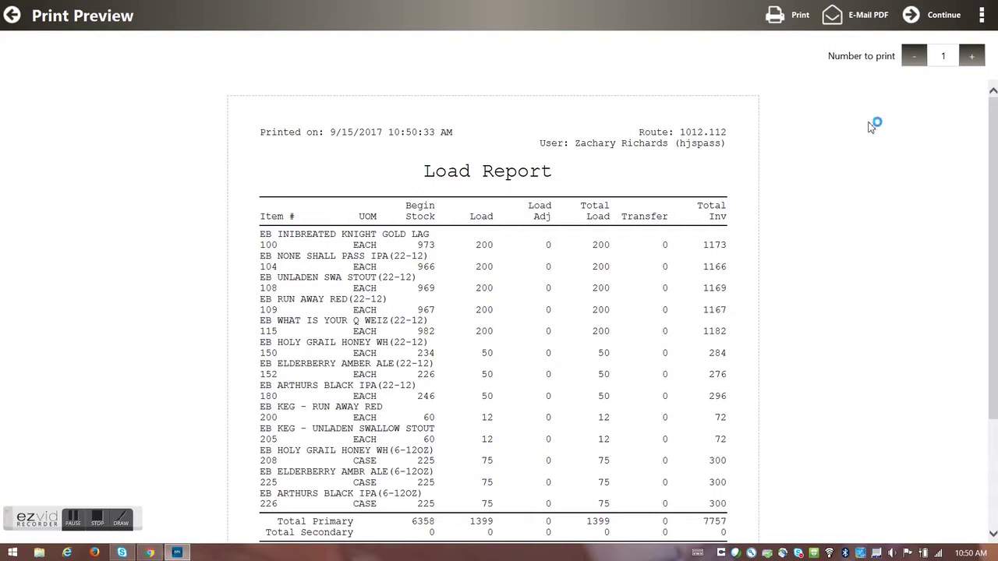
click(940, 17)
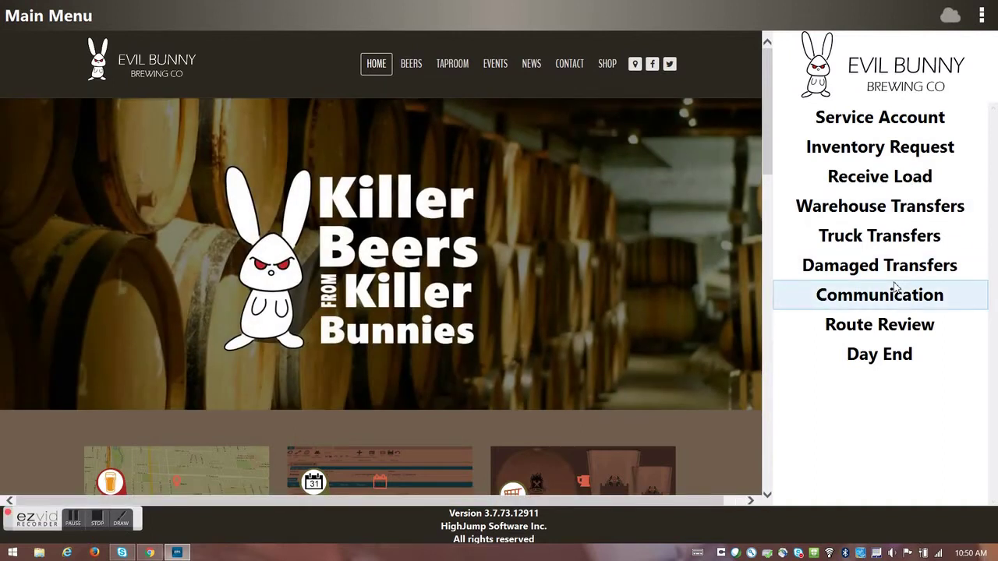
In the service accounts list, search for 'Bar' and then an account number, then clear the search
click(903, 125)
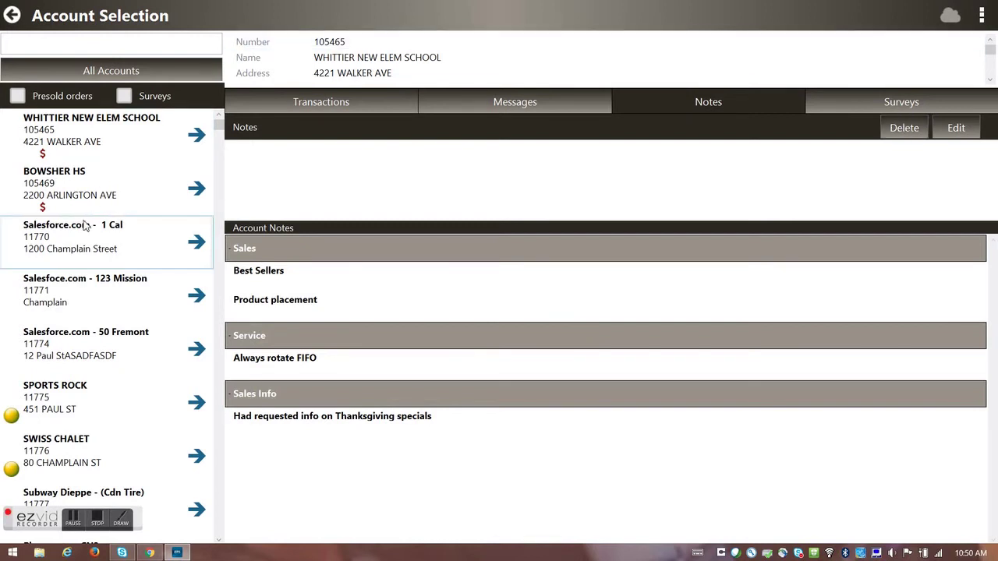
click(140, 49)
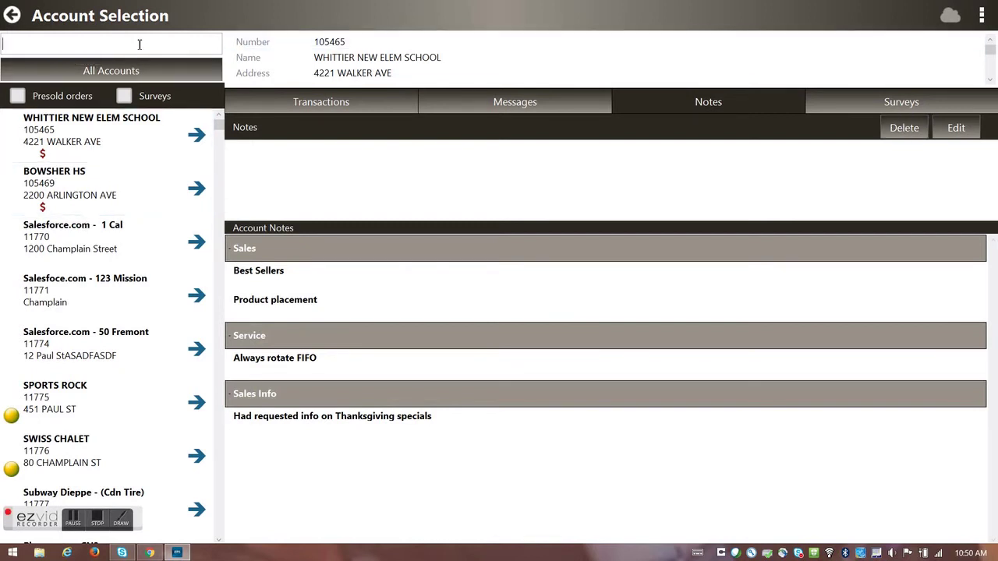
text(Bar)
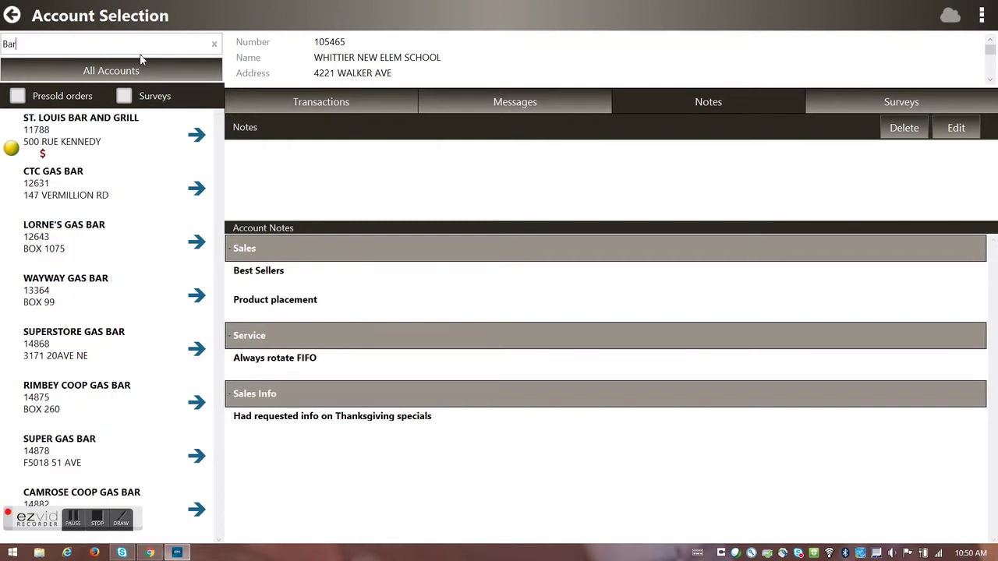
key(BackSpace)
key(BackSpace)
key(BackSpace)
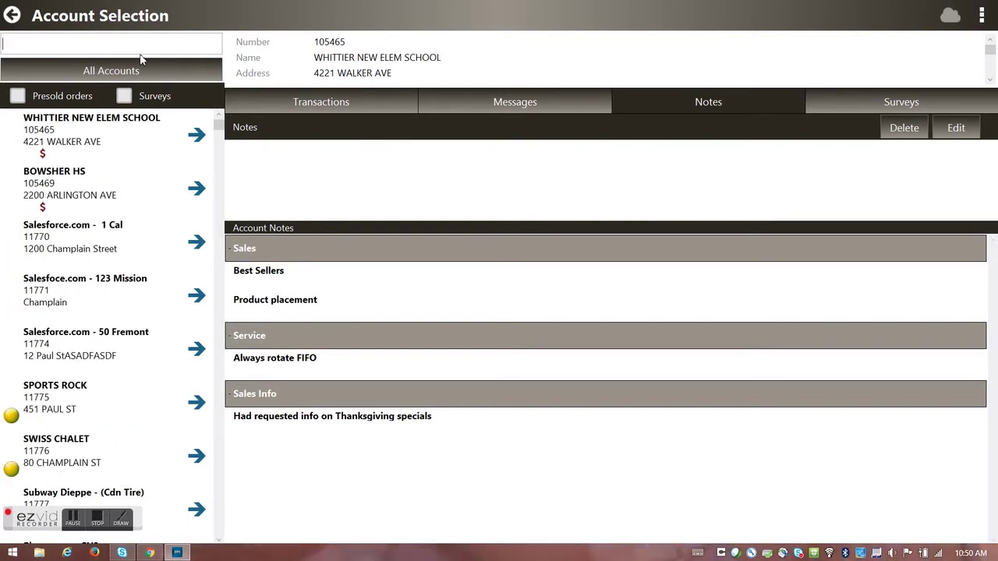
text(11770)
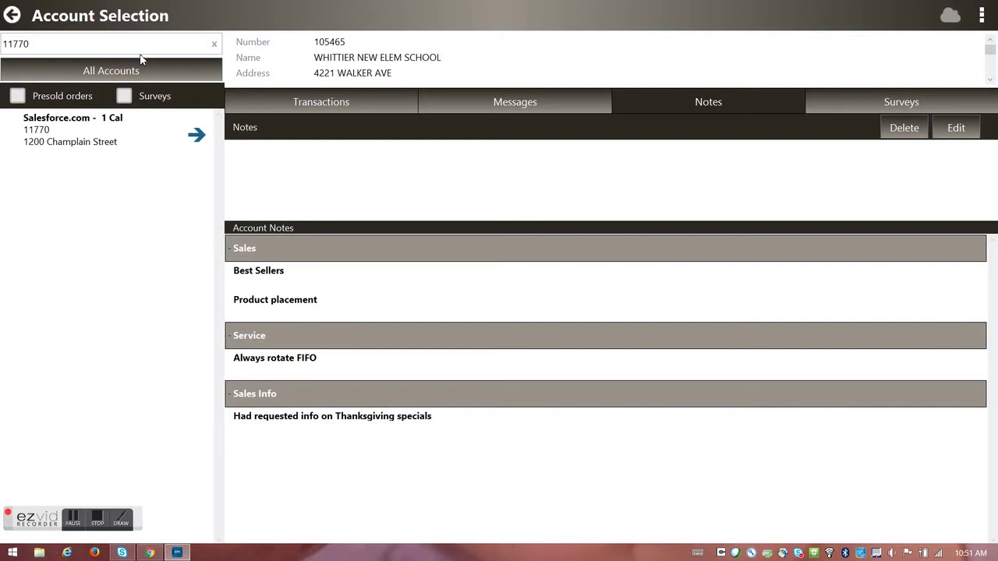
click(215, 46)
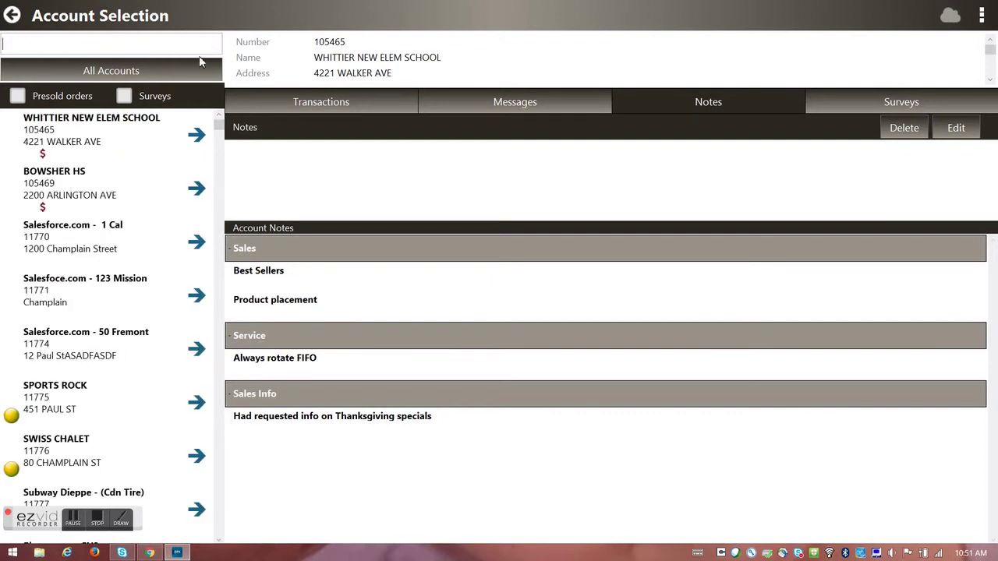
Show the 8/25/2017 Host Friday Accounts stops and open the PITA PIT stop
click(186, 71)
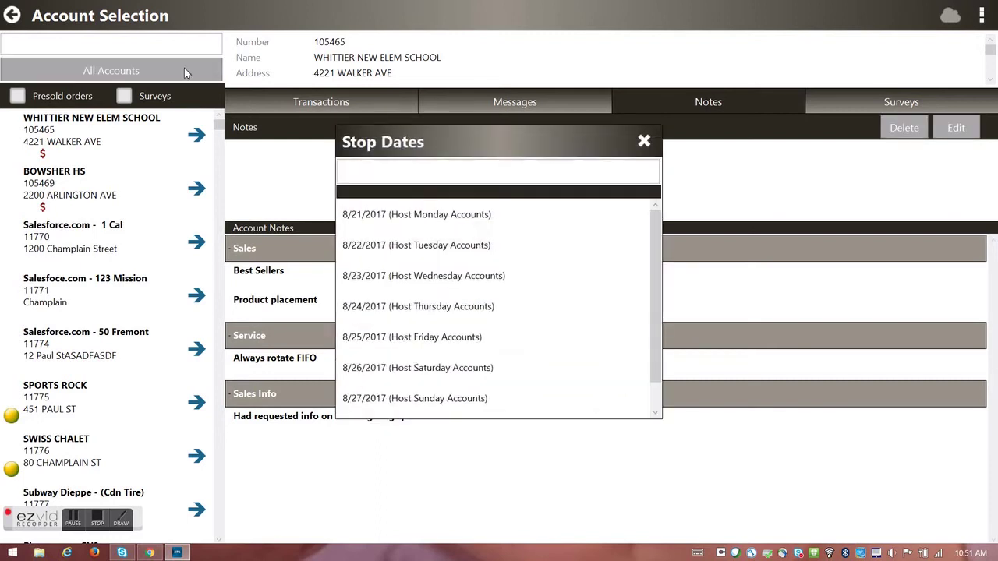
click(410, 336)
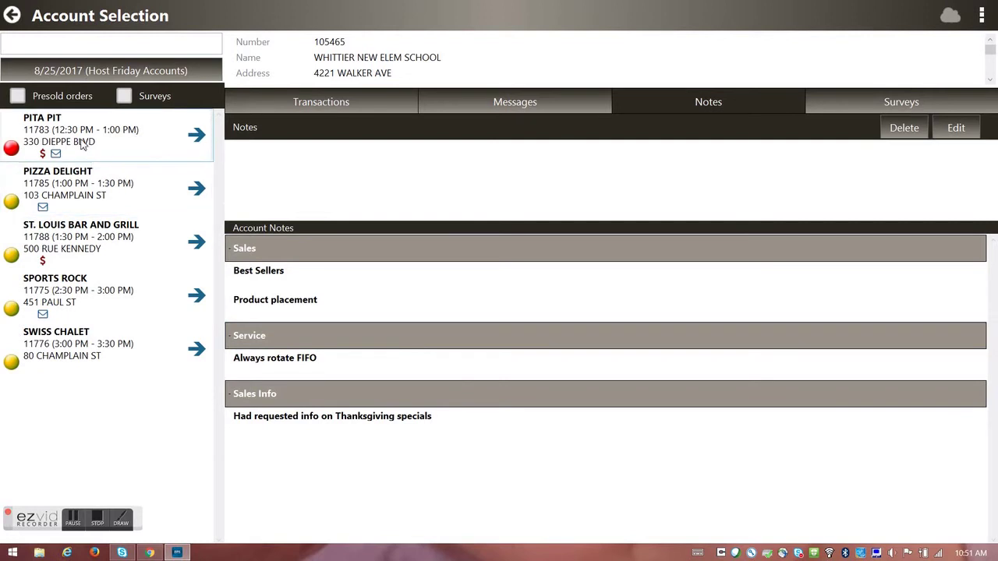
click(196, 135)
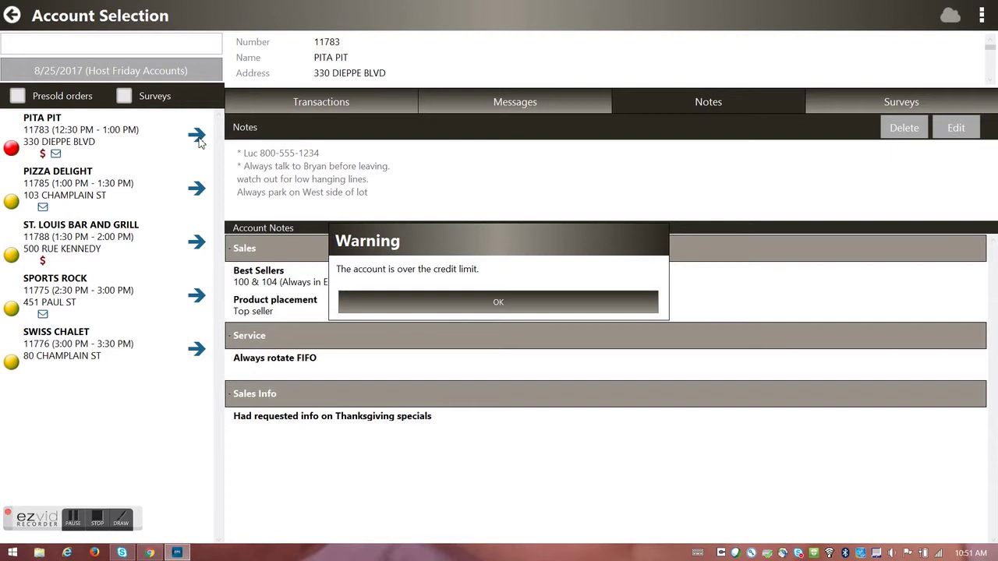
Dismiss the over-credit-limit warning and page through all three PITA PIT messages
click(421, 300)
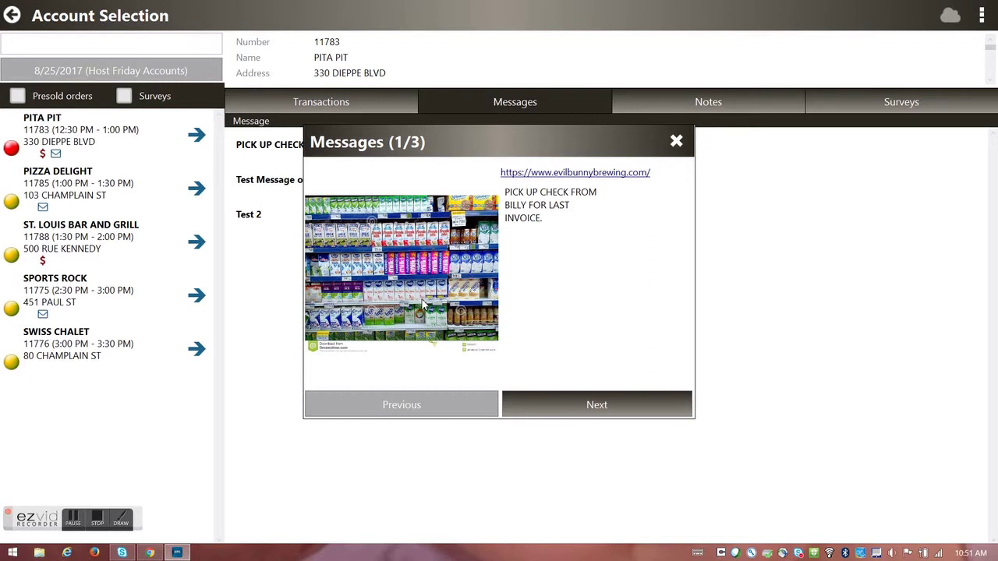
click(613, 406)
click(613, 406)
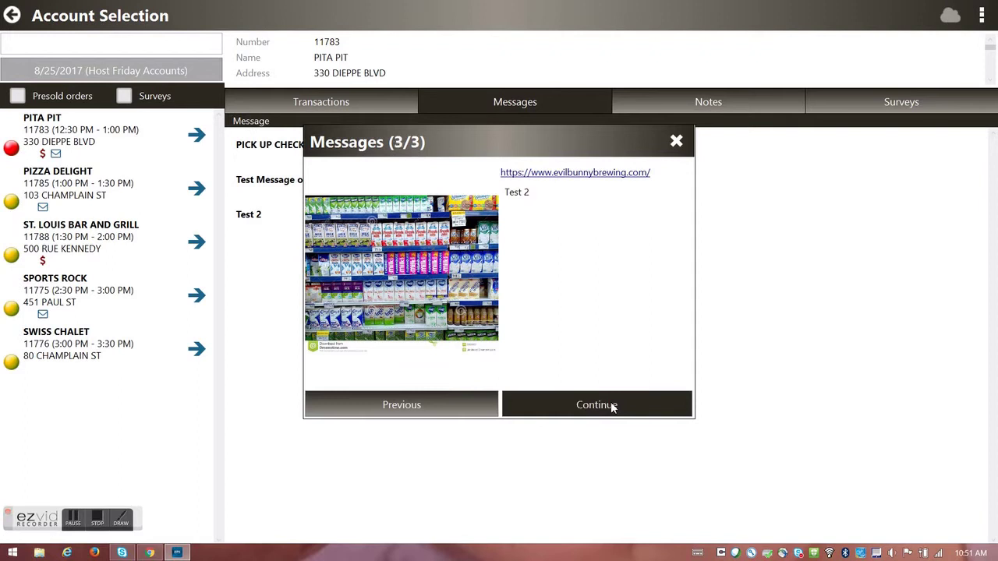
click(613, 406)
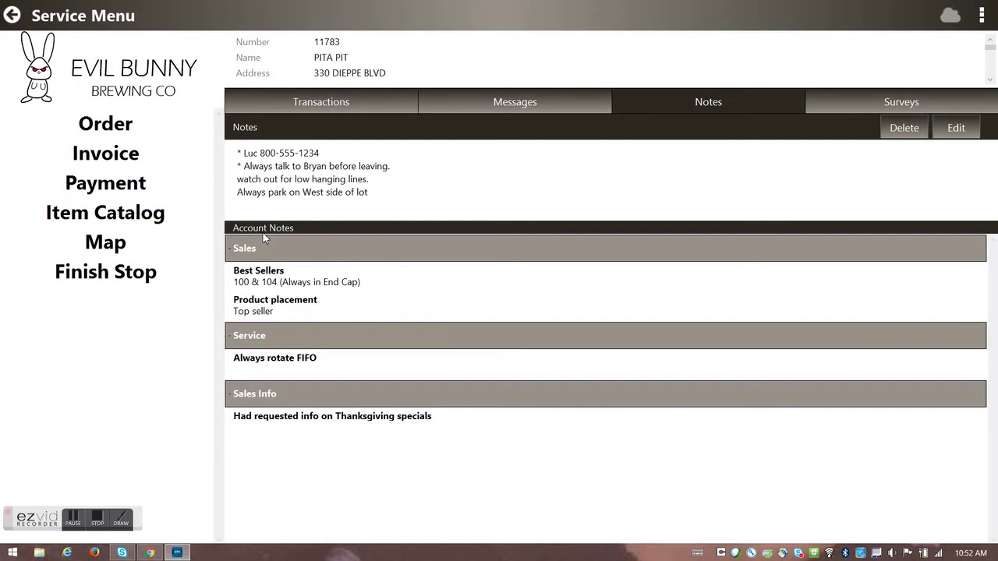
click(119, 243)
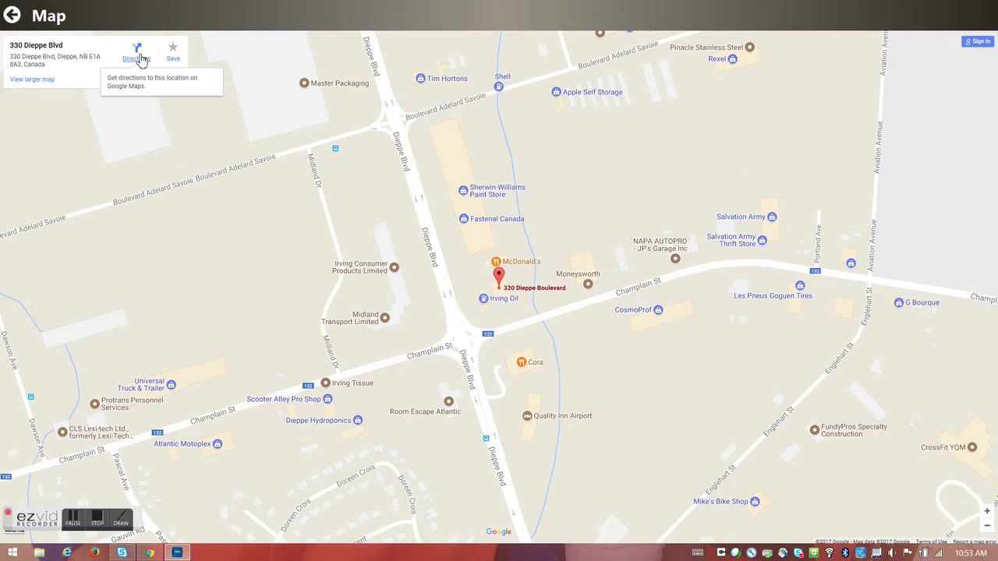
click(13, 18)
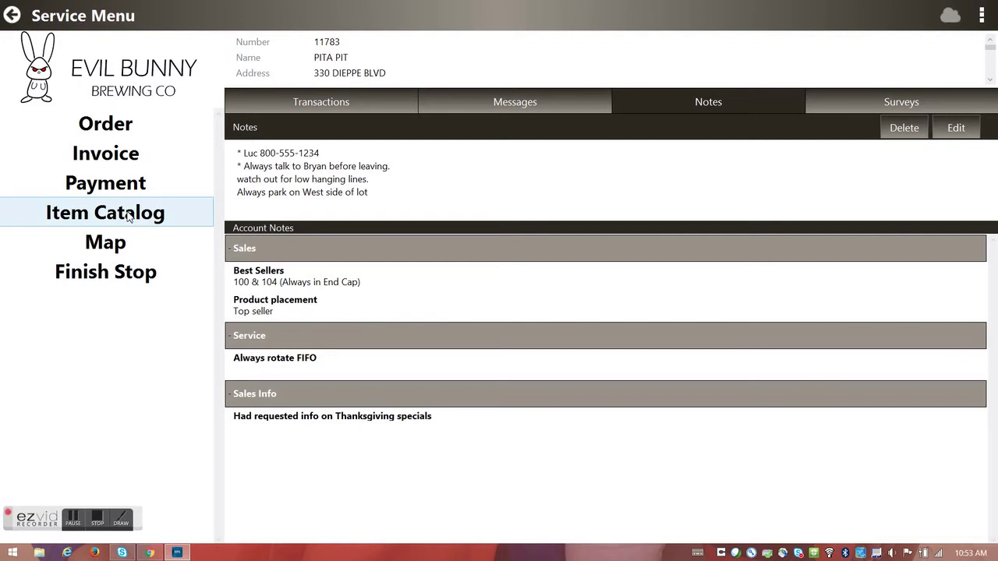
click(130, 217)
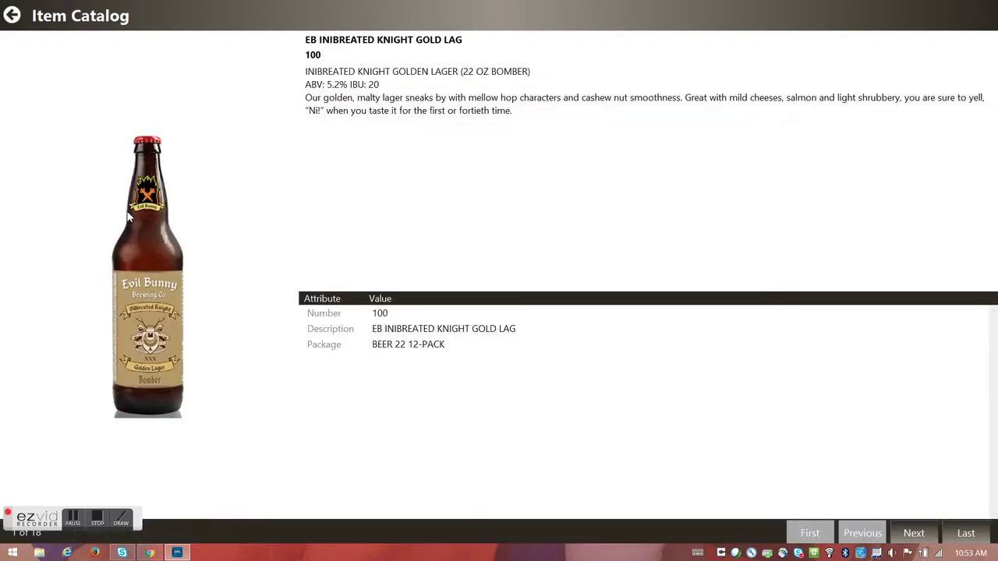
click(920, 538)
click(920, 538)
click(916, 536)
click(917, 536)
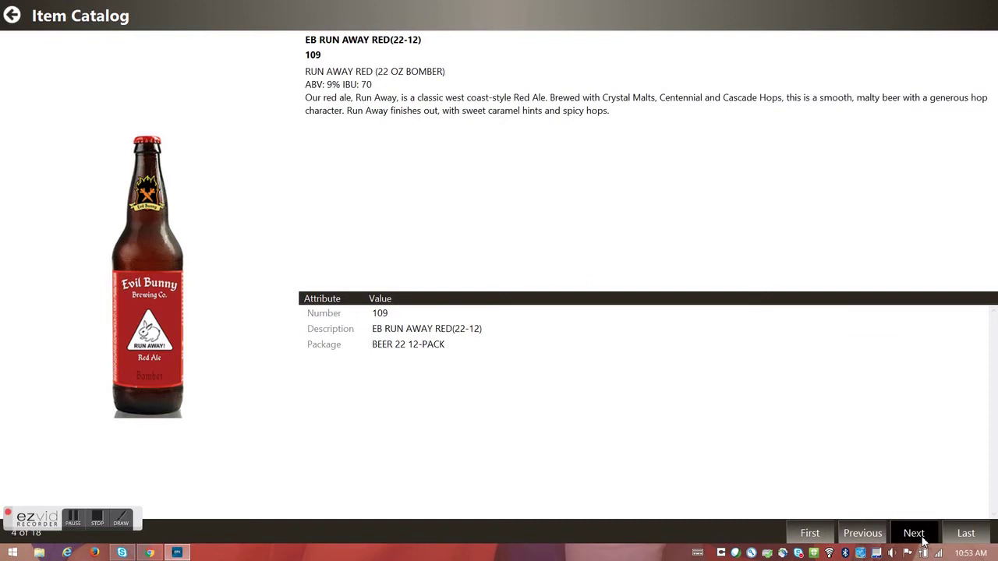
click(917, 536)
click(917, 536)
click(917, 537)
click(917, 536)
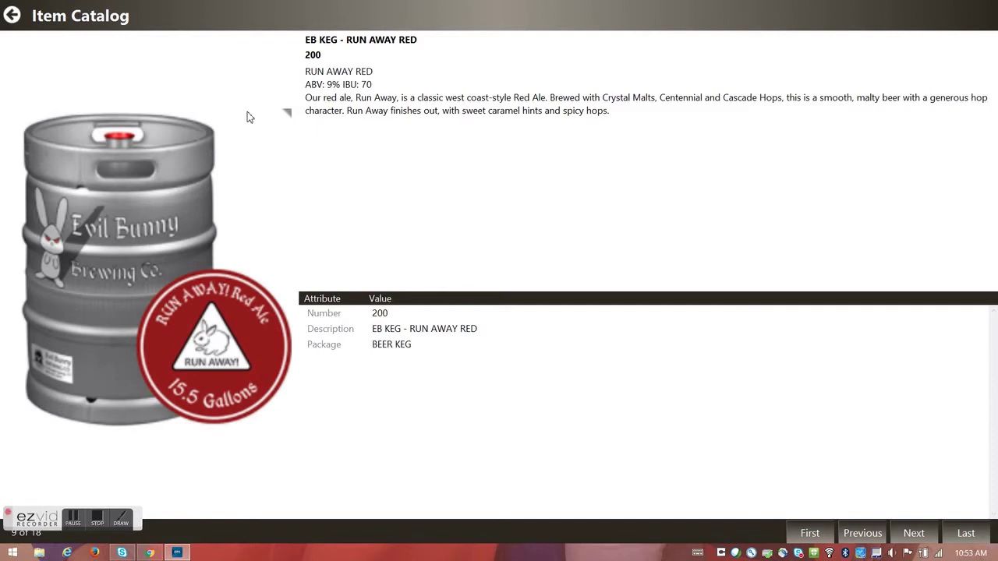
click(12, 16)
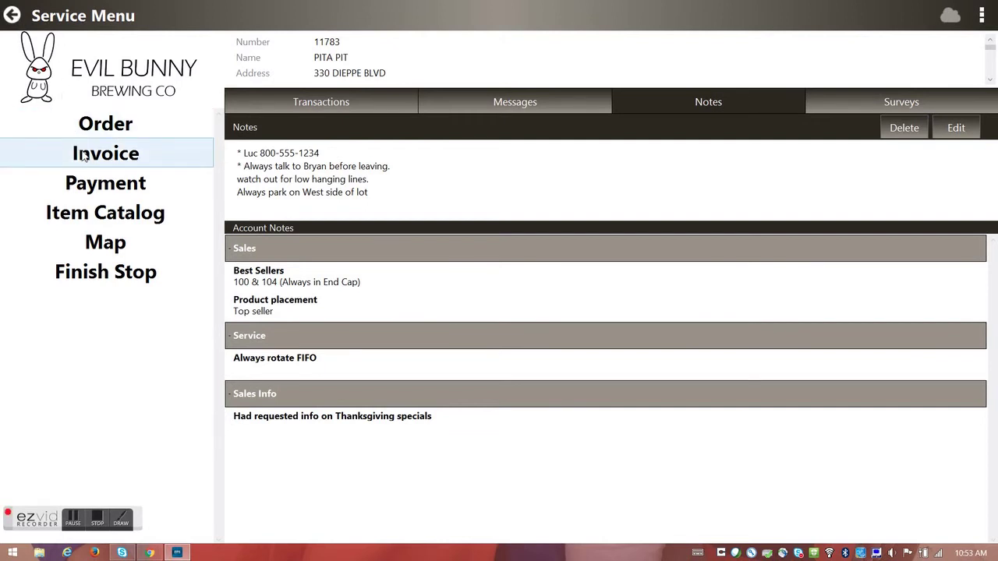
Start a new PITA PIT payment, cancelling the payment type choice
click(109, 193)
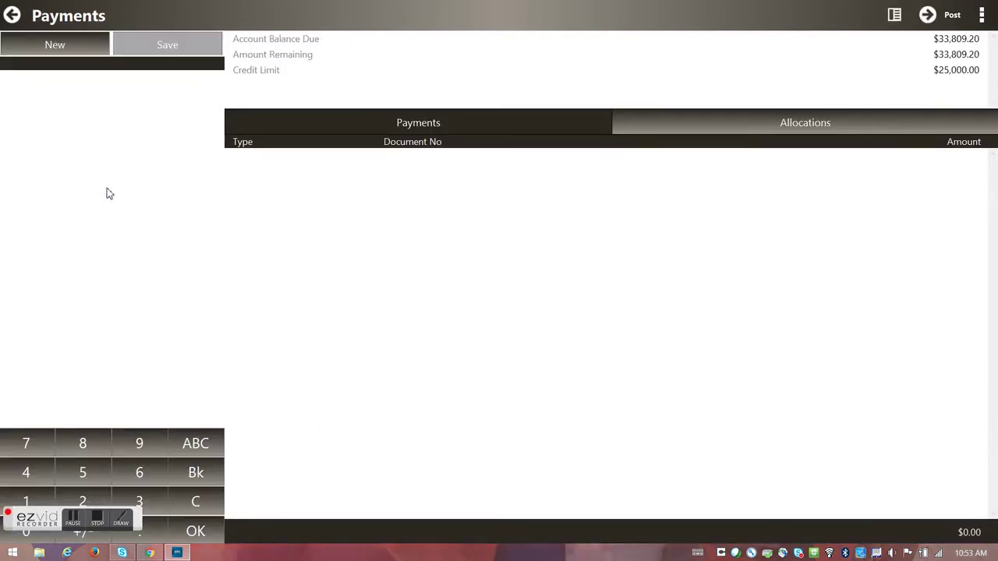
click(67, 53)
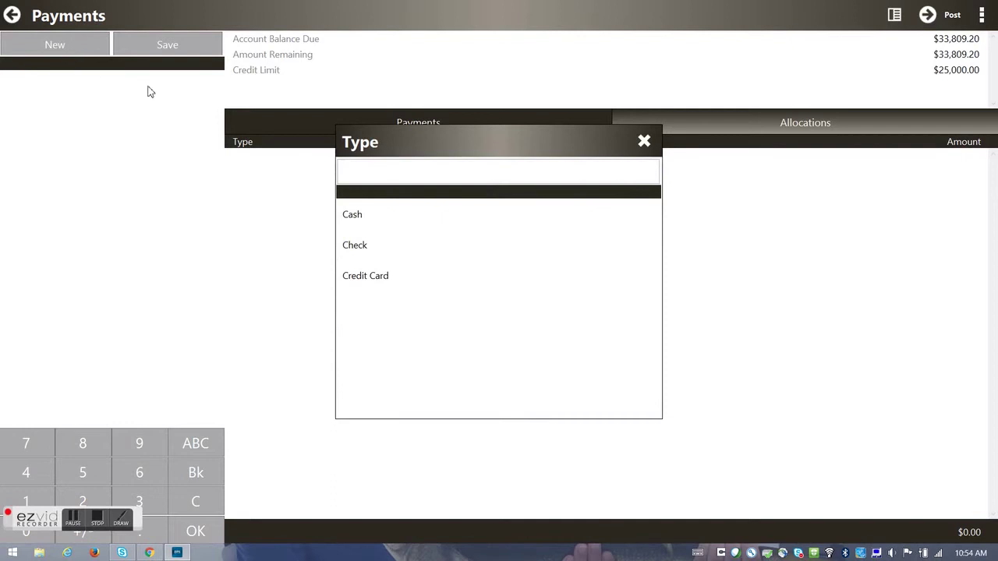
click(644, 142)
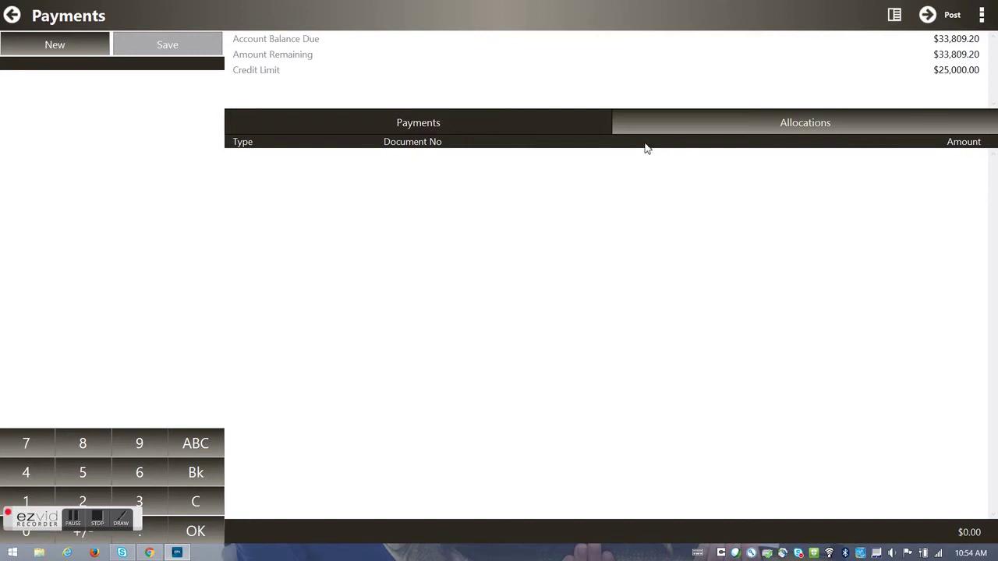
Allocate the $268.05 (2/12/2015) invoice and the two $23.40 invoices (3/12 and 3/18/2015)
click(715, 125)
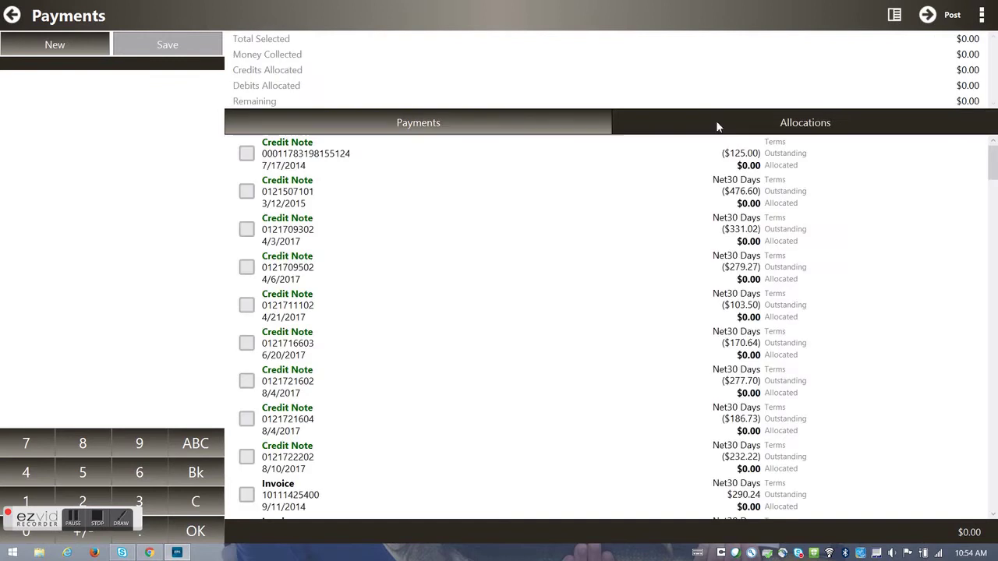
scroll(277, 294, down, 10)
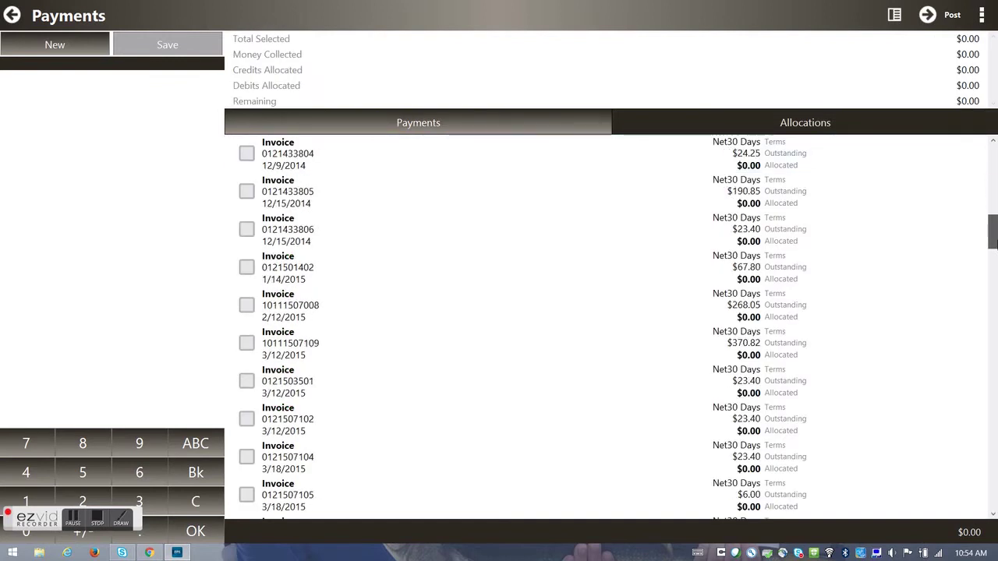
click(246, 266)
click(247, 344)
click(246, 419)
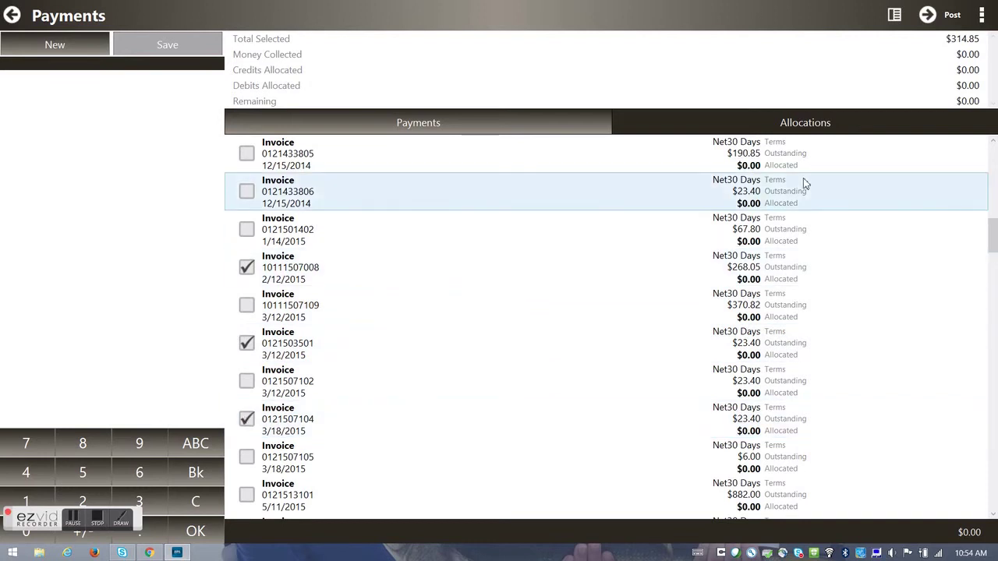
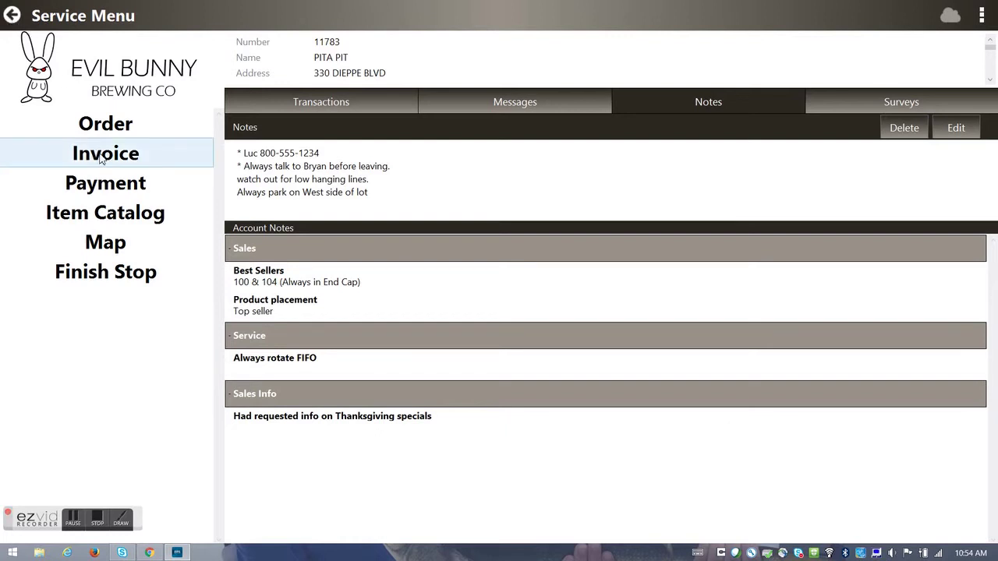
Start a new PITA PIT invoice and collapse the catalog/history panel so all seven beers show
click(101, 159)
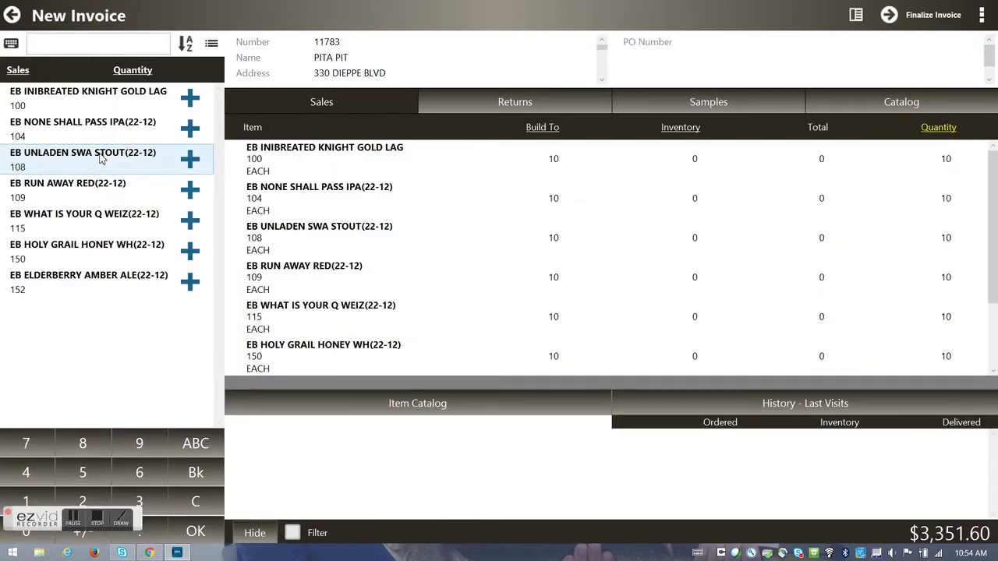
click(257, 533)
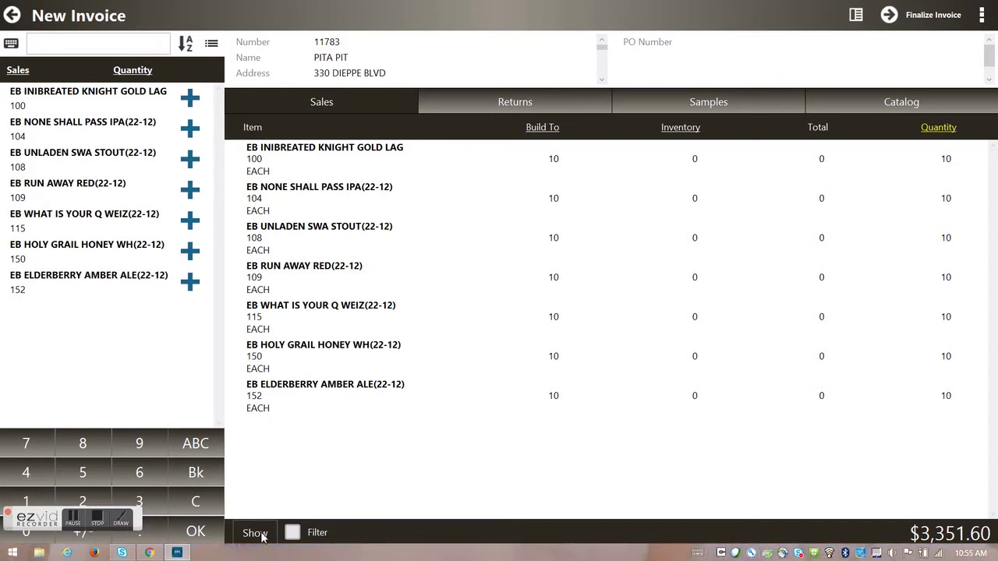
In Inventory mode, count 3 Gold Lag, 1 None Shall Pass IPA and 5 Unladen Swa Stout
click(687, 134)
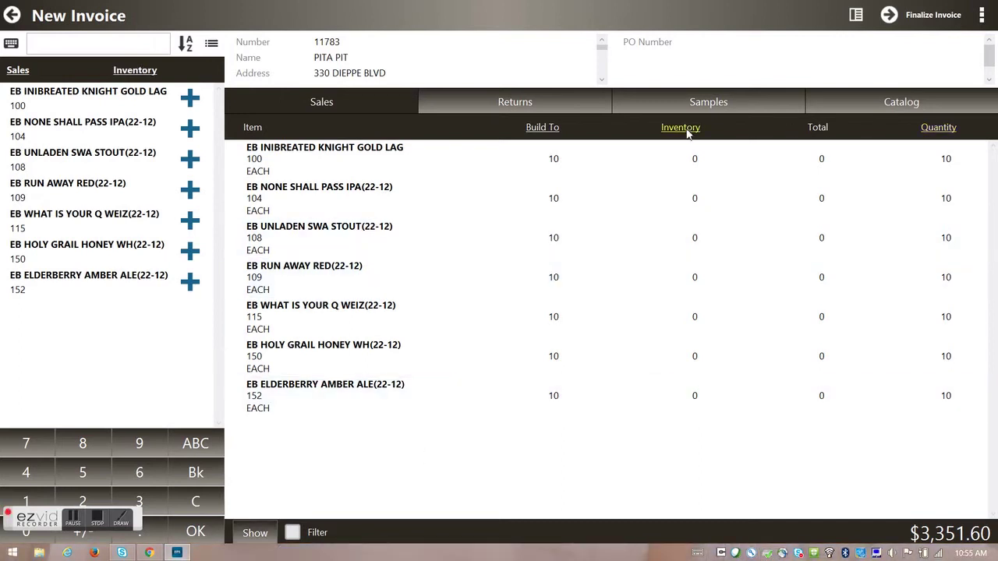
click(190, 99)
click(191, 99)
click(190, 99)
click(190, 130)
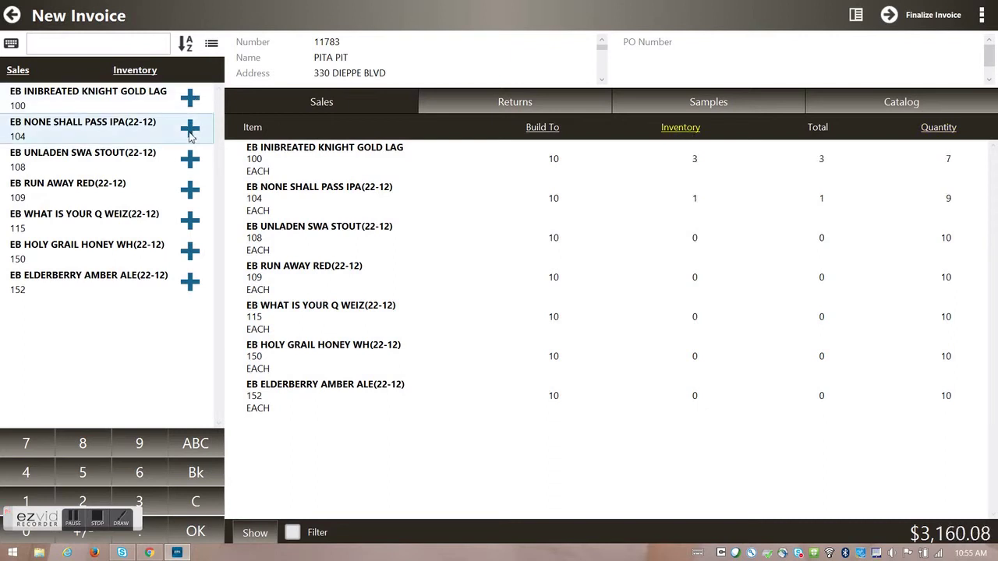
click(190, 160)
click(191, 161)
click(190, 161)
click(191, 161)
click(190, 161)
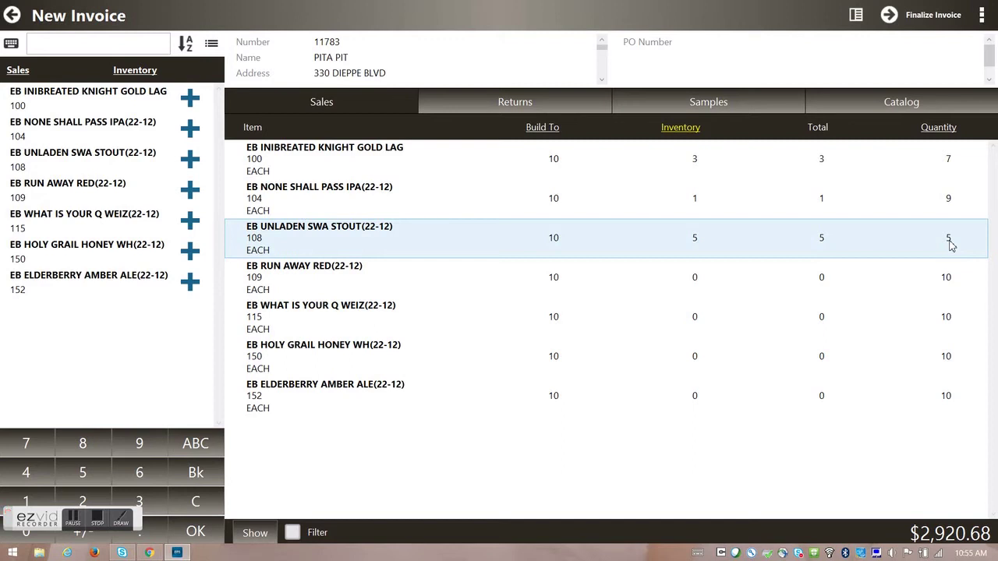
Count 2 What Is Your Q Weiz, 2 Holy Grail Honey Wh and 3 Elderberry Amber Ale
double_click(191, 222)
double_click(190, 251)
click(191, 282)
click(191, 282)
click(191, 282)
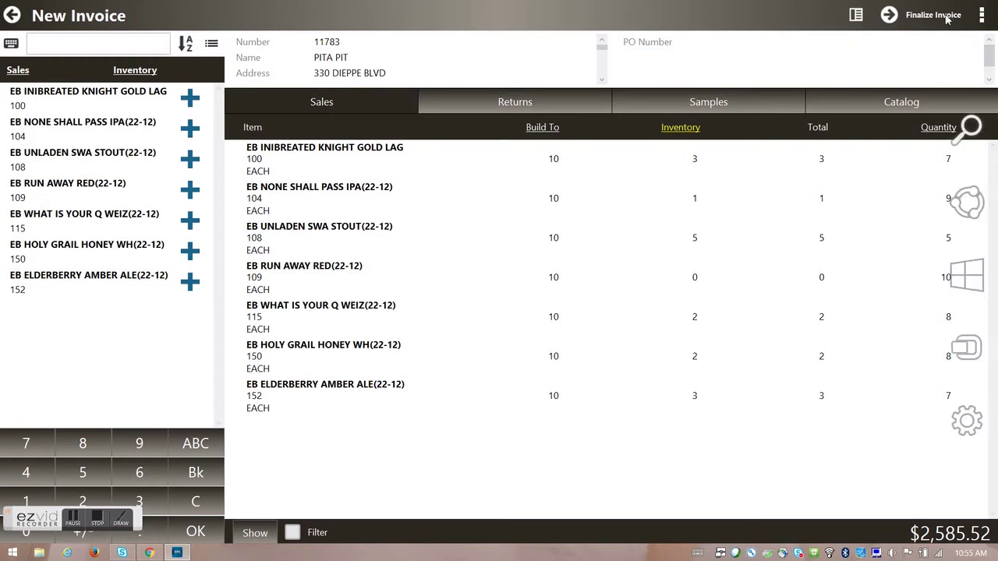
click(894, 68)
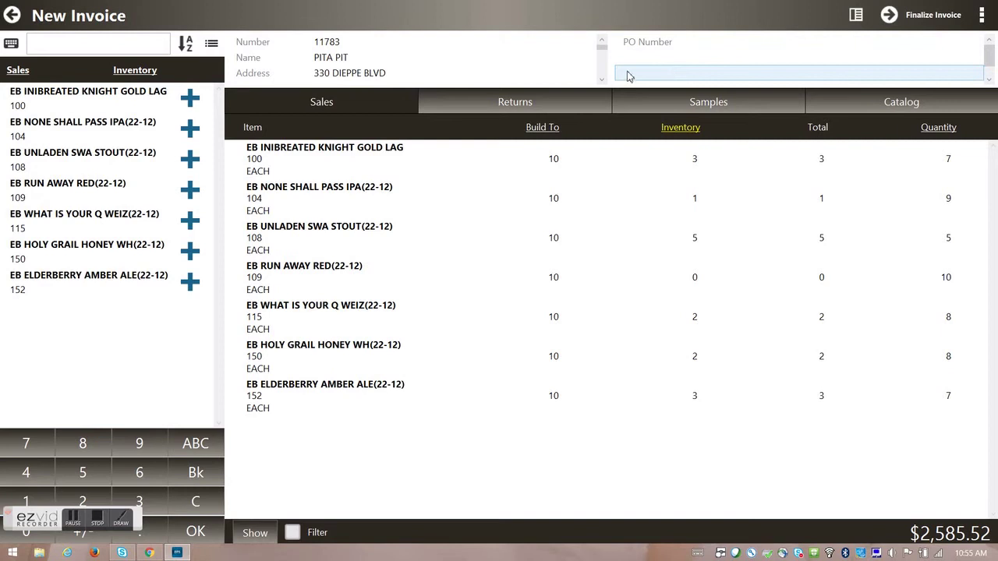
On the Returns tab, return Inibreated Knight Gold Lag with reason Expired
click(526, 107)
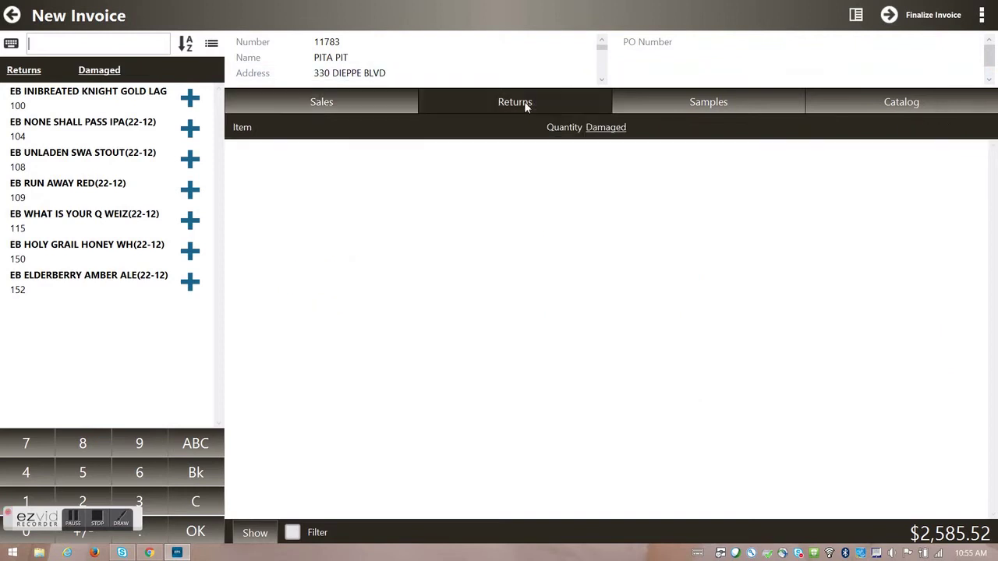
click(609, 130)
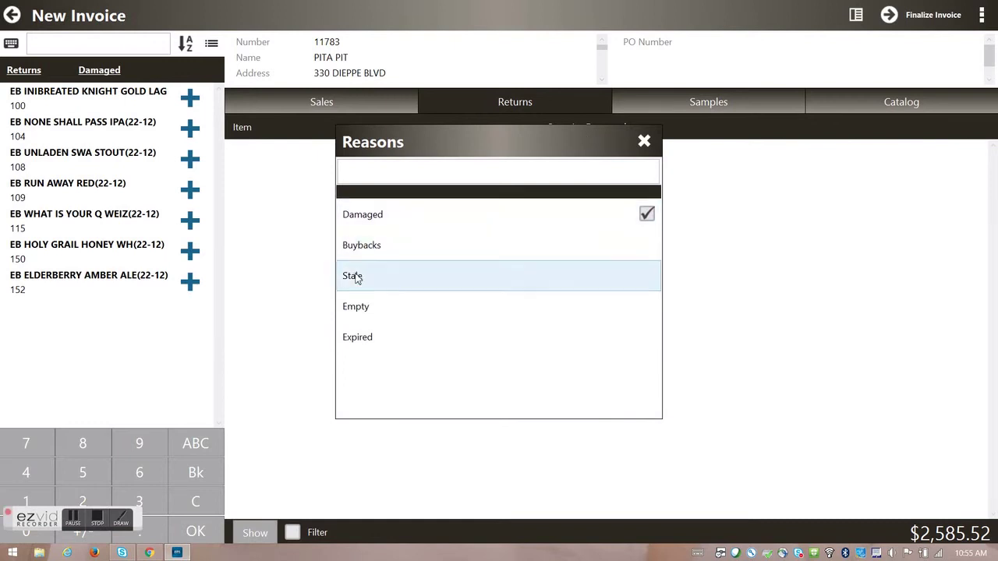
click(364, 337)
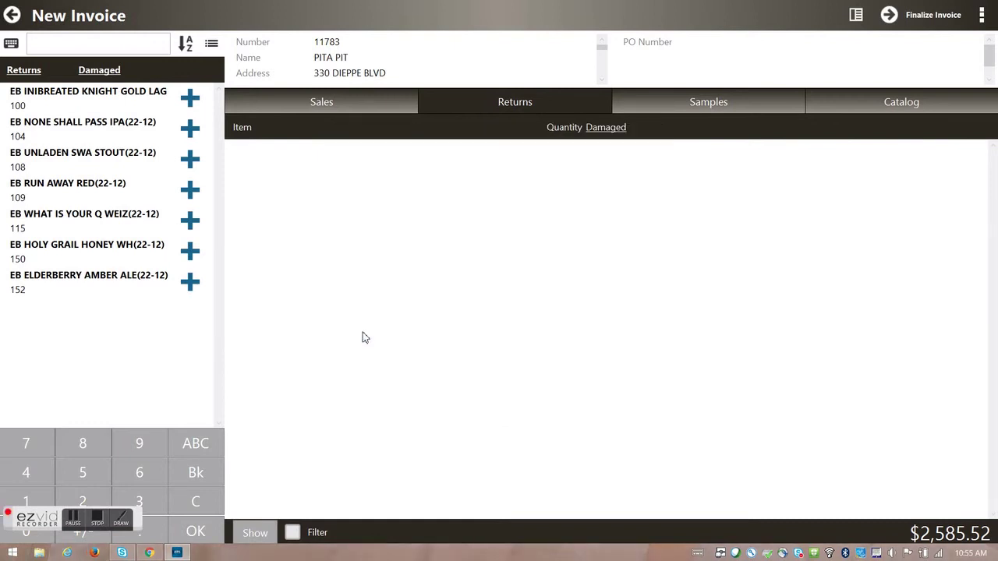
click(189, 98)
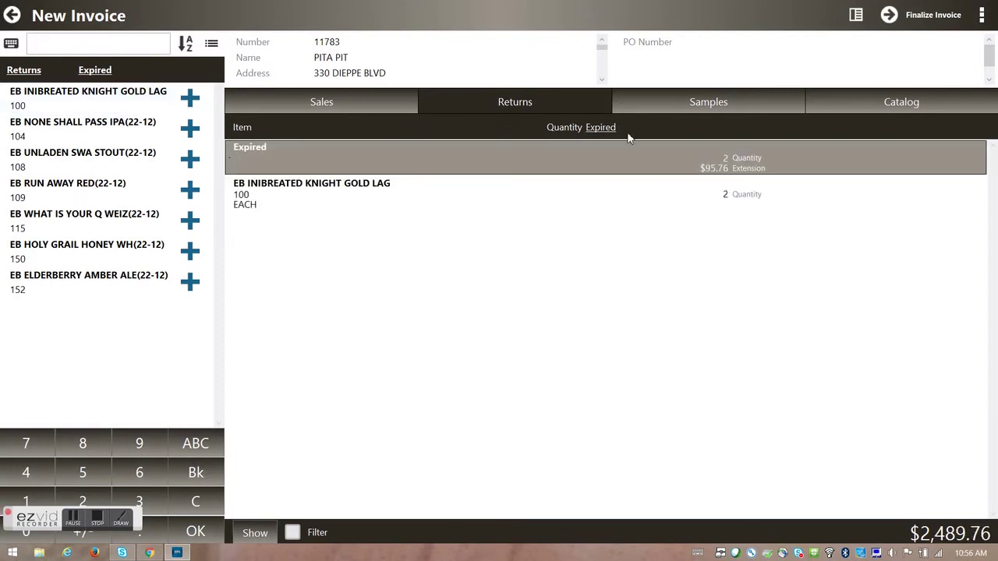
Return one Run Away Red with reason Damaged
click(601, 128)
click(491, 217)
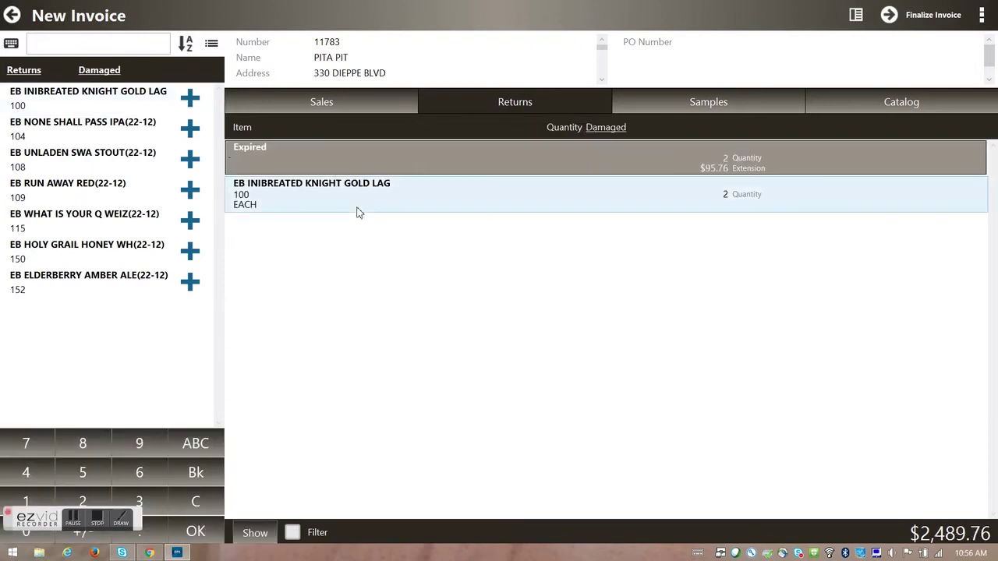
click(193, 192)
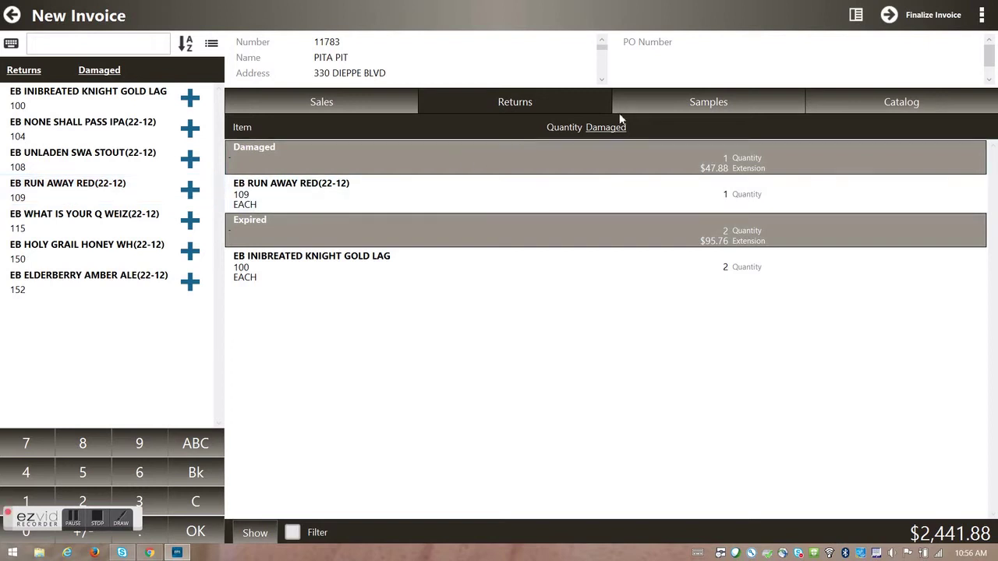
On the Samples tab, set reason SPONSOR and add None Shall Pass IPA as a sample
click(706, 106)
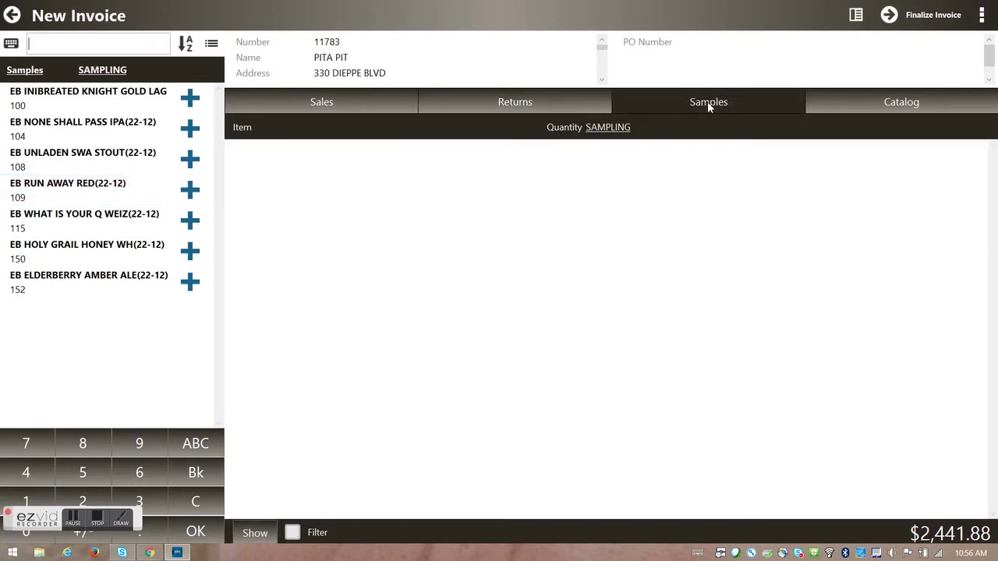
click(607, 130)
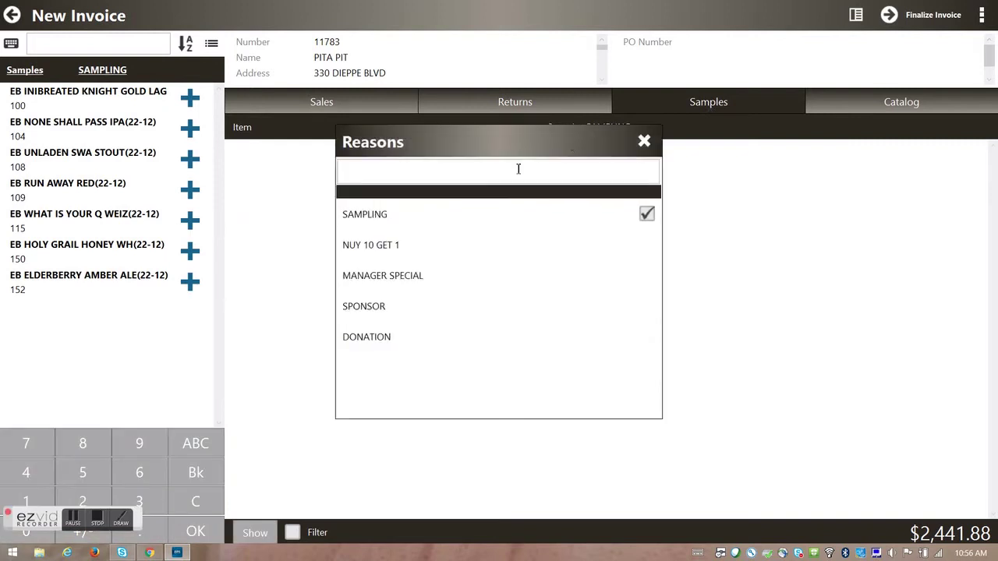
click(403, 314)
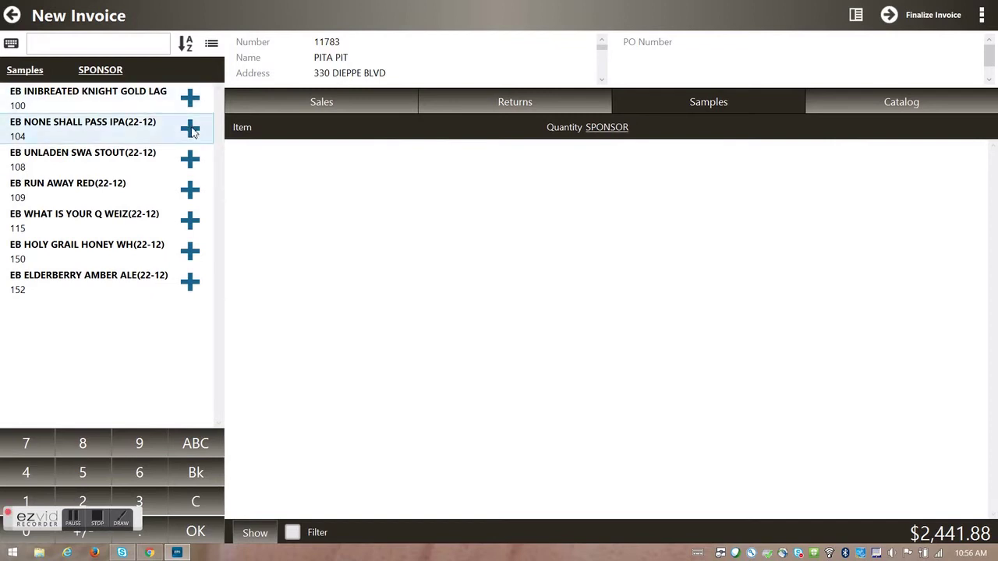
click(191, 129)
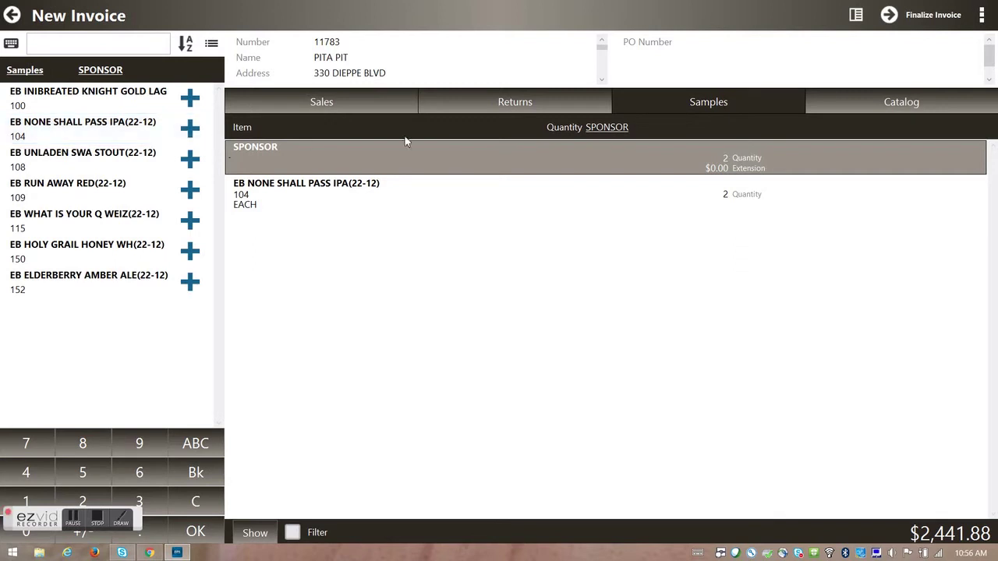
Browse catalog details for Gold Lag, Unladen Swa Stout, Run Away Red and Q Weiz
click(892, 104)
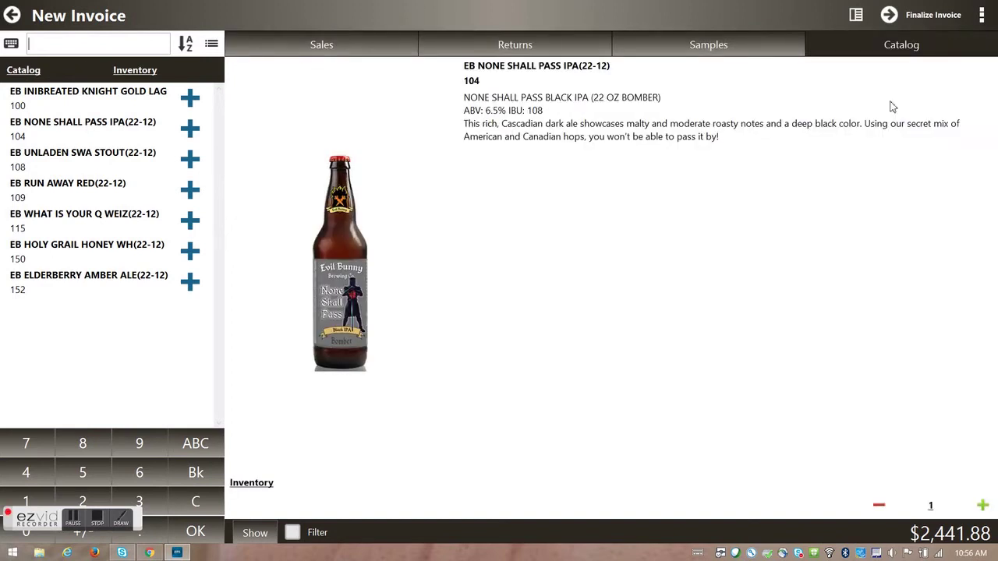
click(133, 111)
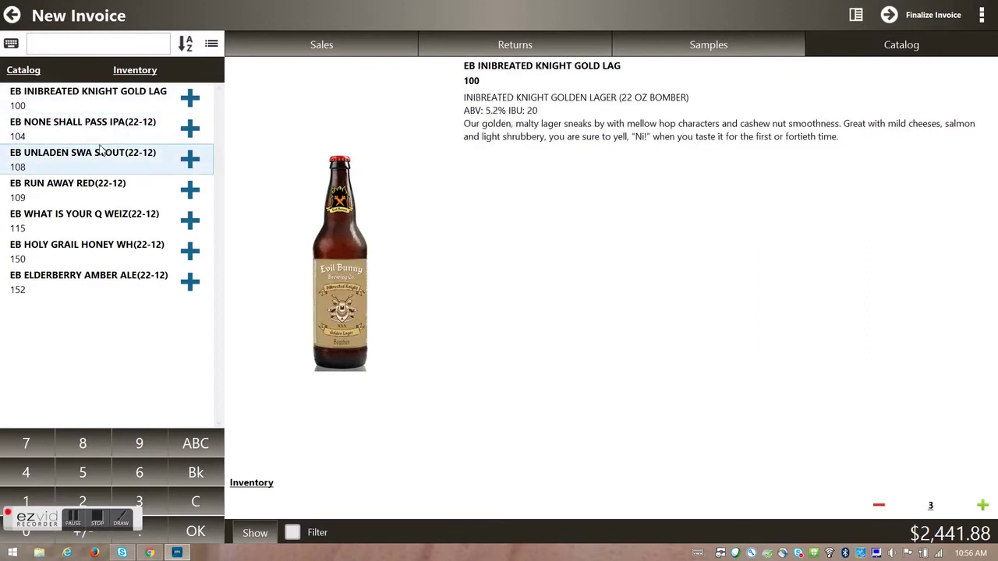
click(100, 152)
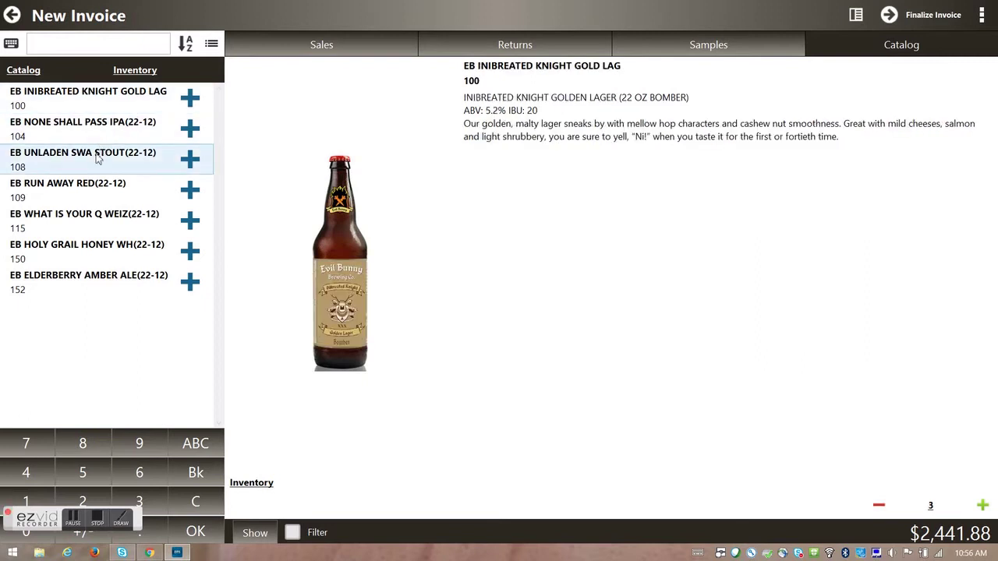
click(85, 198)
click(79, 230)
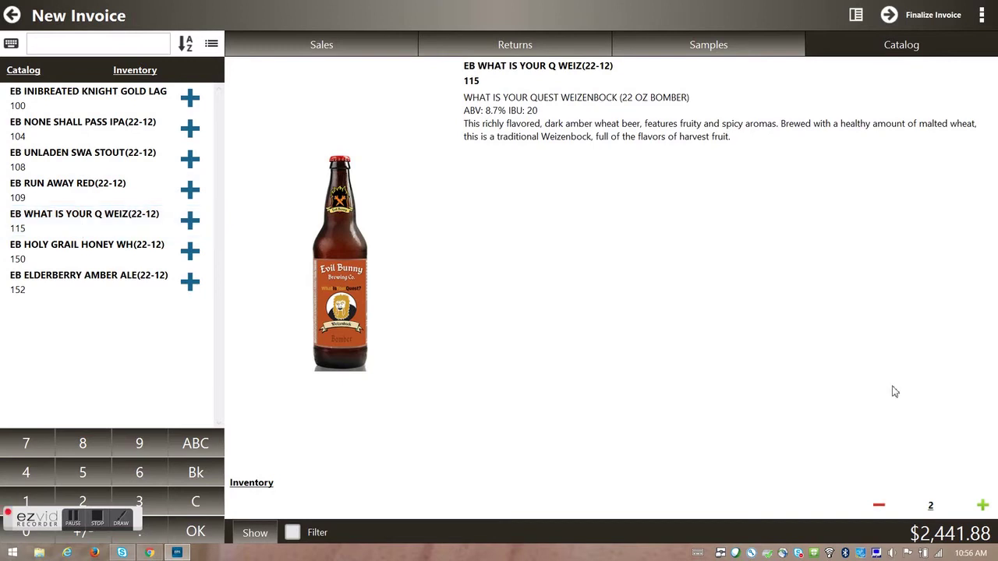
Raise the Q Weiz inventory count to 4 and return to the sales list
click(983, 506)
click(983, 506)
click(345, 45)
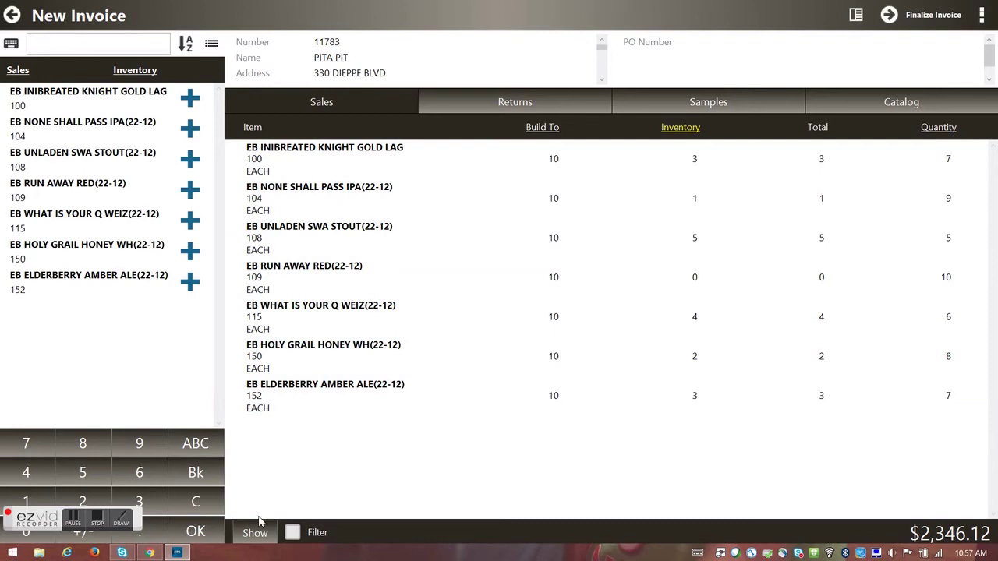
click(254, 534)
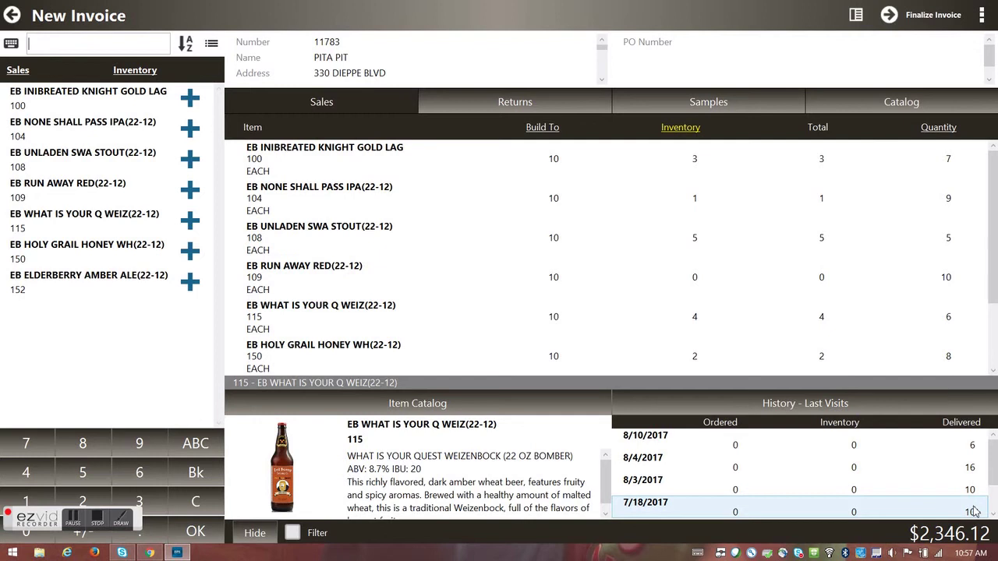
Switch Q Weiz's history to monthly deliveries and the info panel to pricing
click(879, 402)
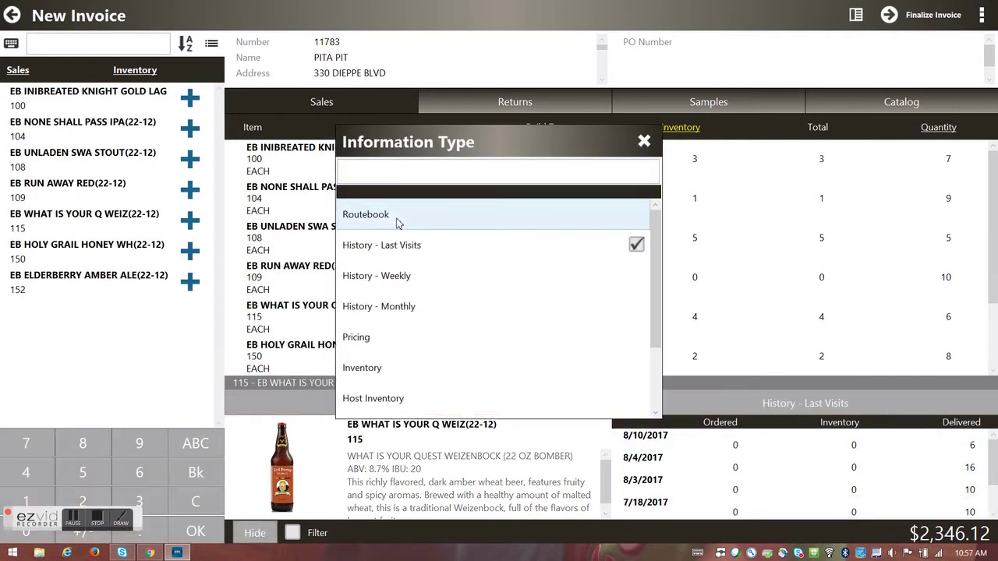
click(380, 307)
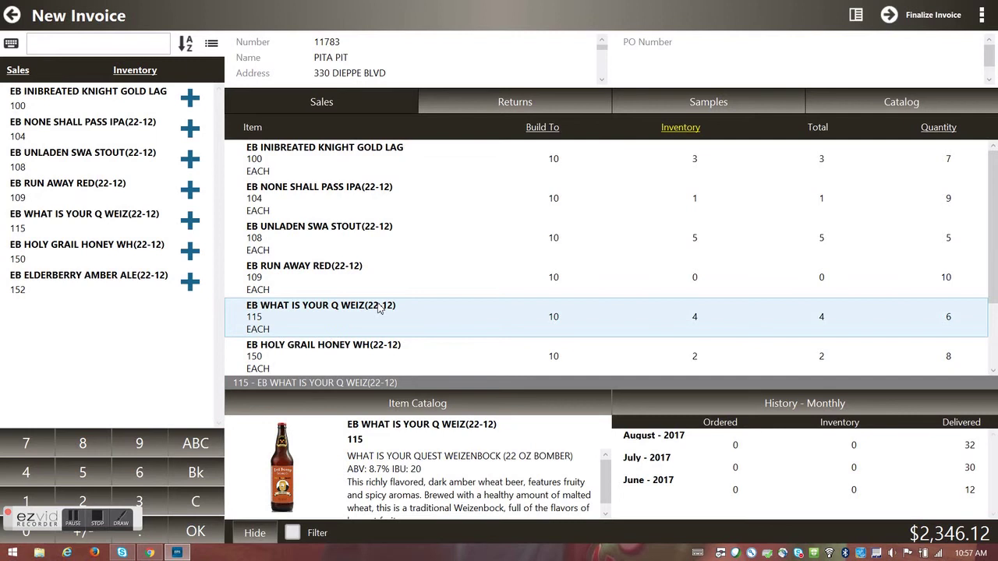
click(335, 400)
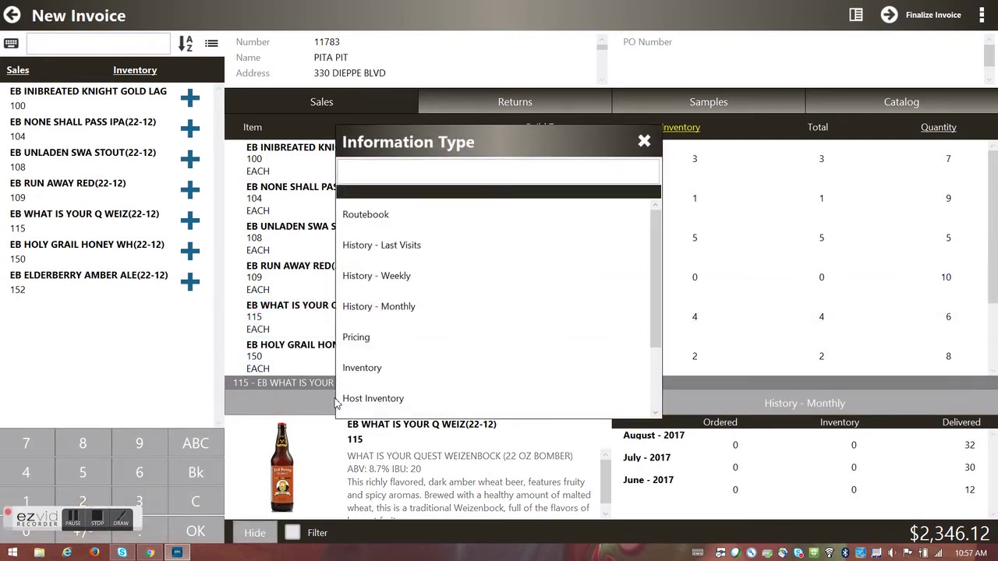
click(364, 342)
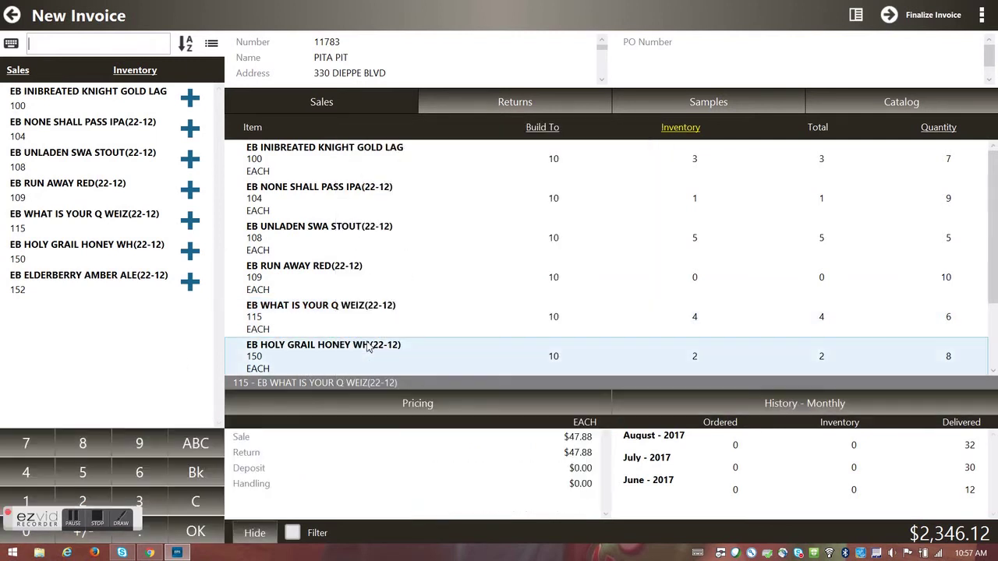
Show the item's inventory, then host inventory, then its promotions in the info panel
click(380, 402)
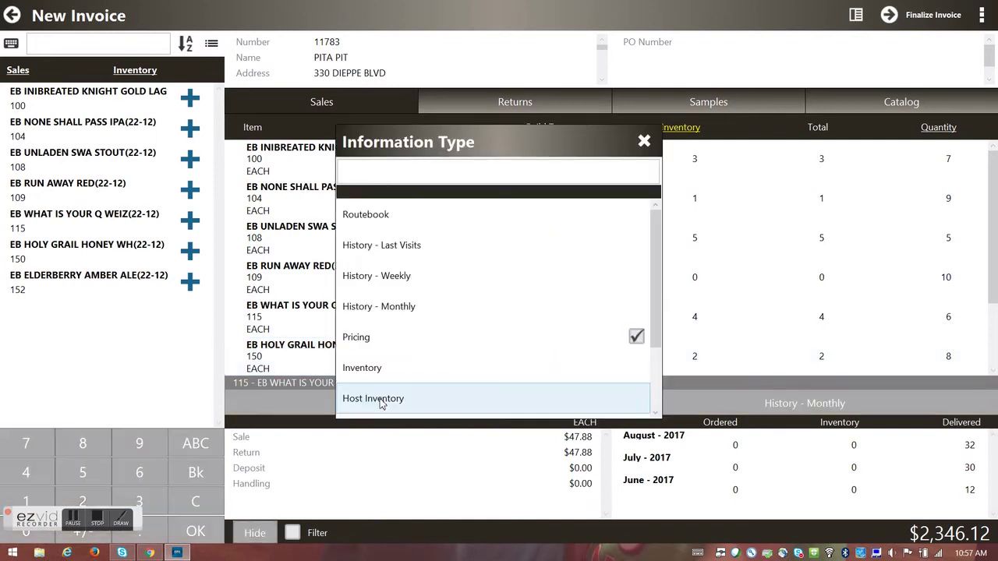
click(376, 368)
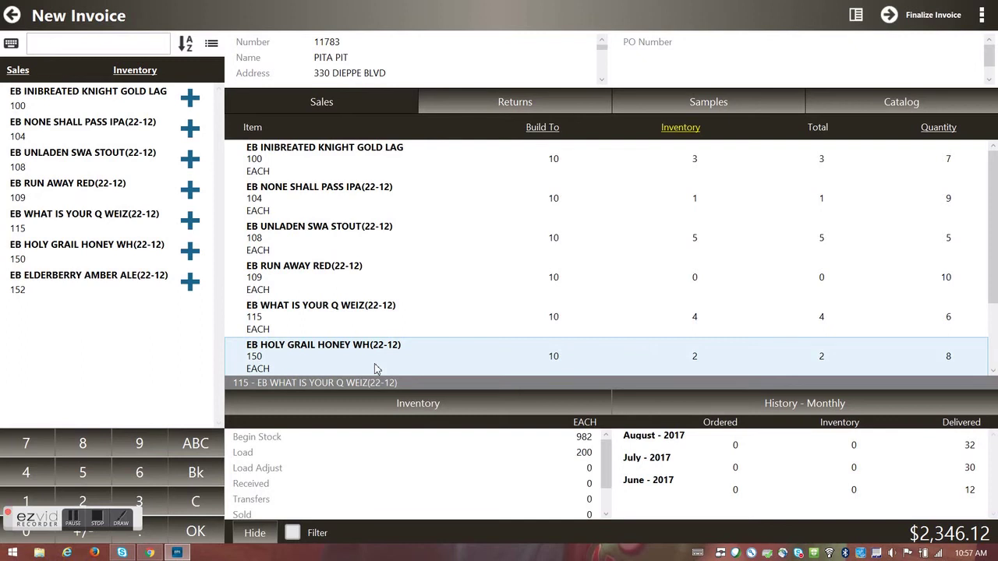
click(368, 404)
click(372, 401)
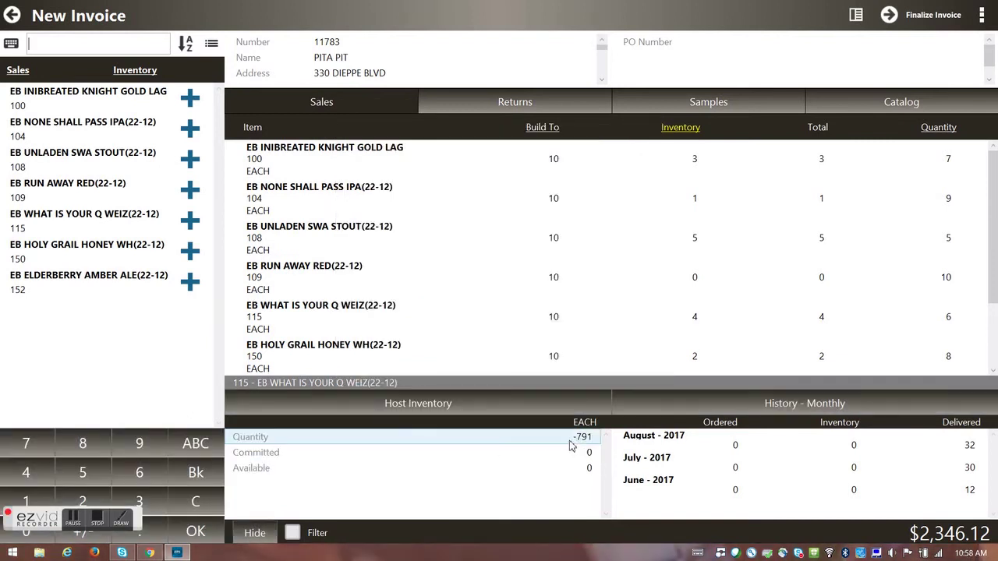
click(534, 409)
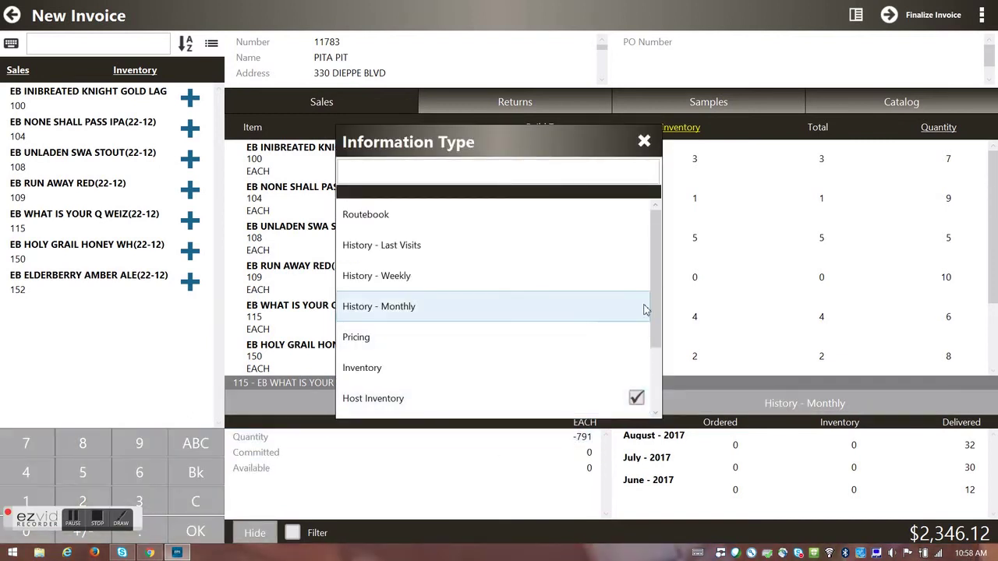
drag(655, 310, 655, 380)
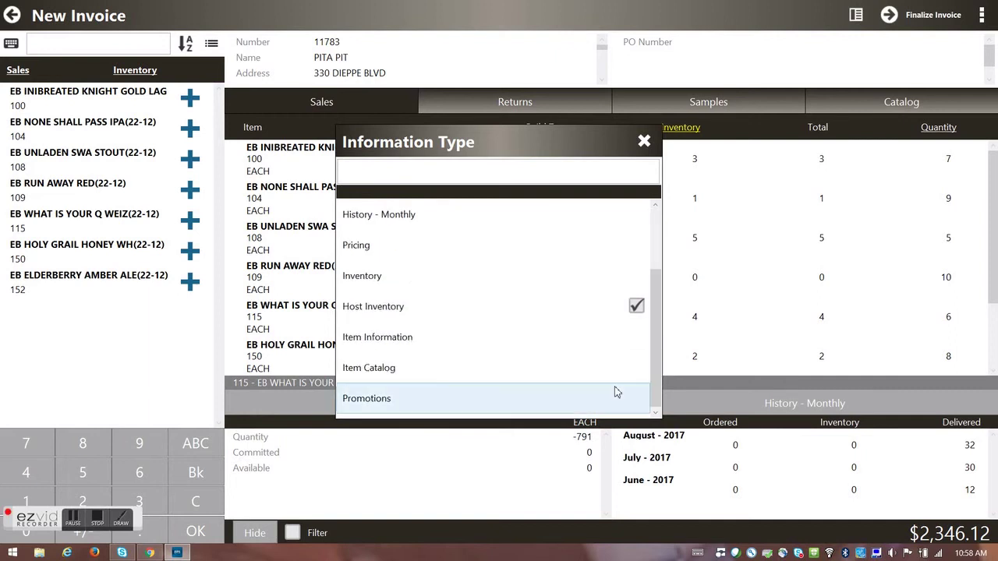
click(452, 395)
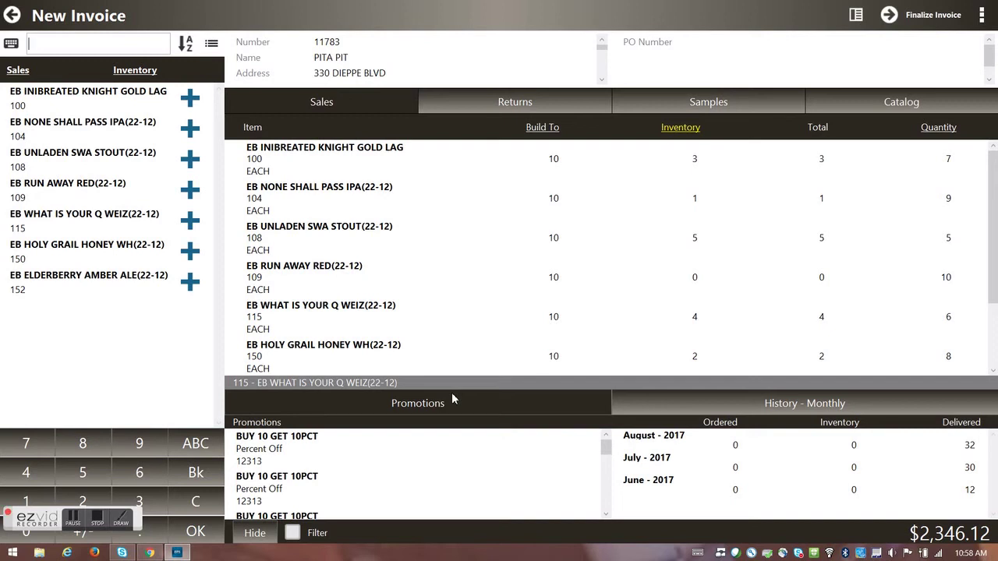
Hide the detail panels and save a PO number in the invoice header
click(252, 533)
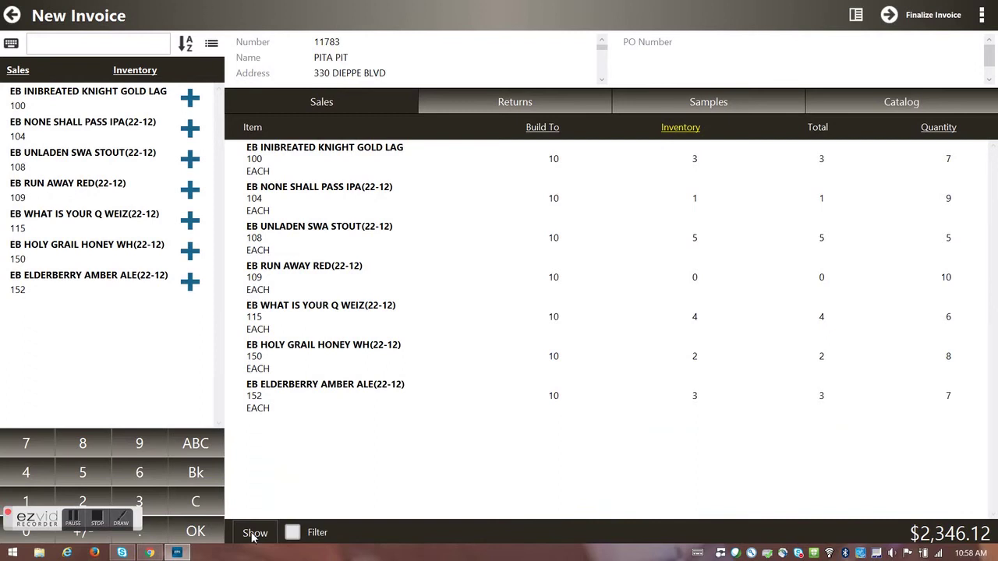
click(722, 47)
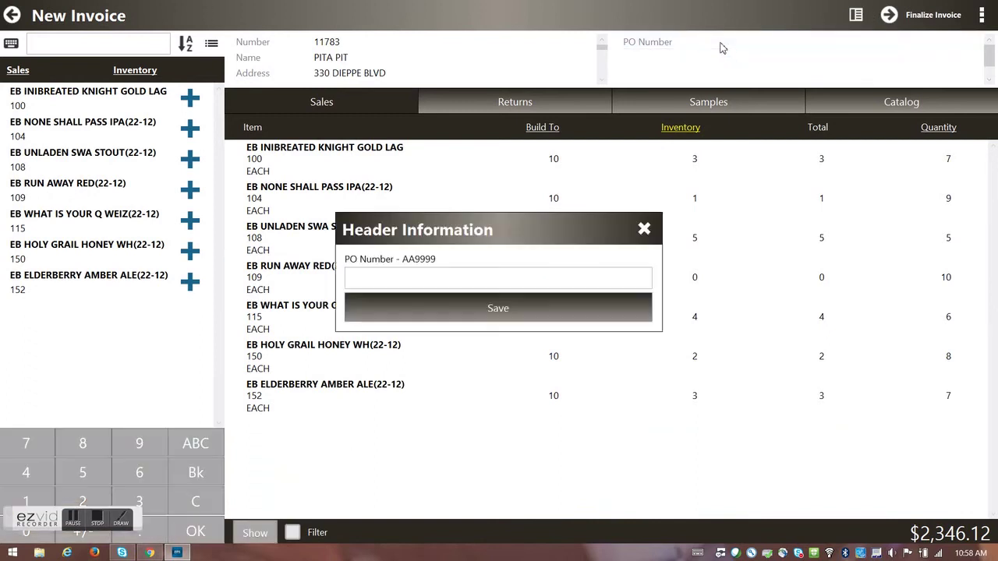
click(469, 281)
text(AA1234)
click(501, 316)
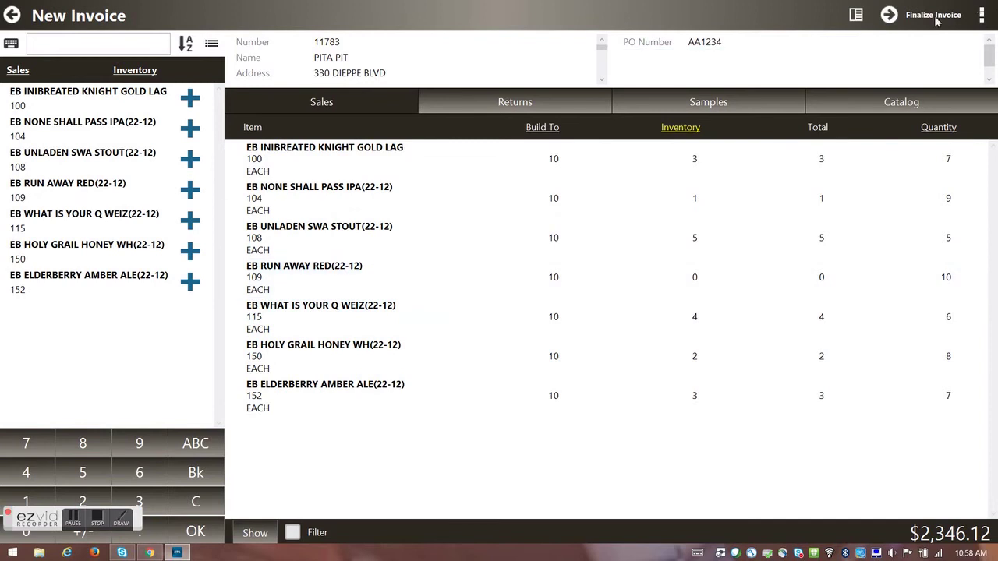
Allocate the 2 expired Gold Lag returns with expiry 9/21/2017, opting to review promotions
click(937, 22)
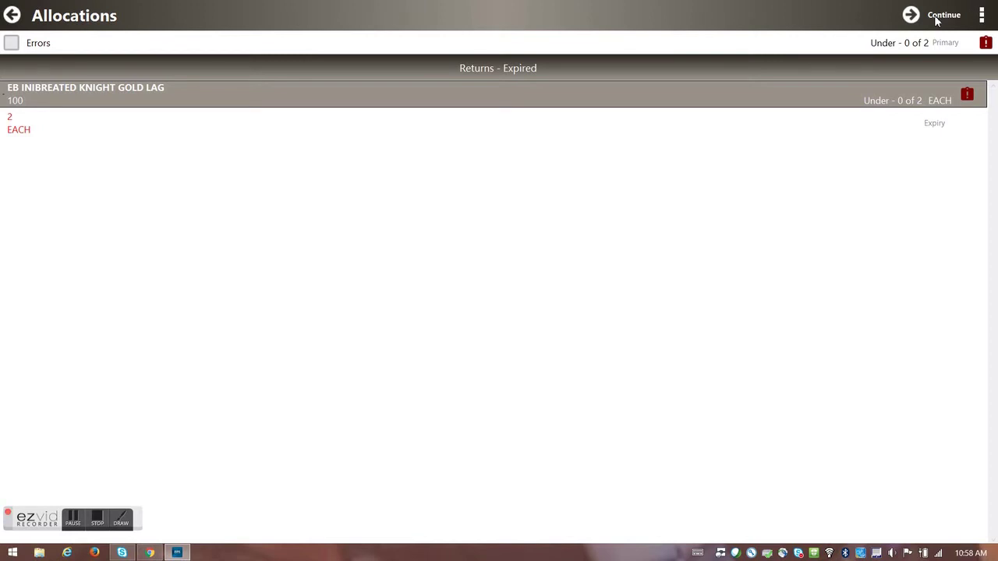
click(112, 127)
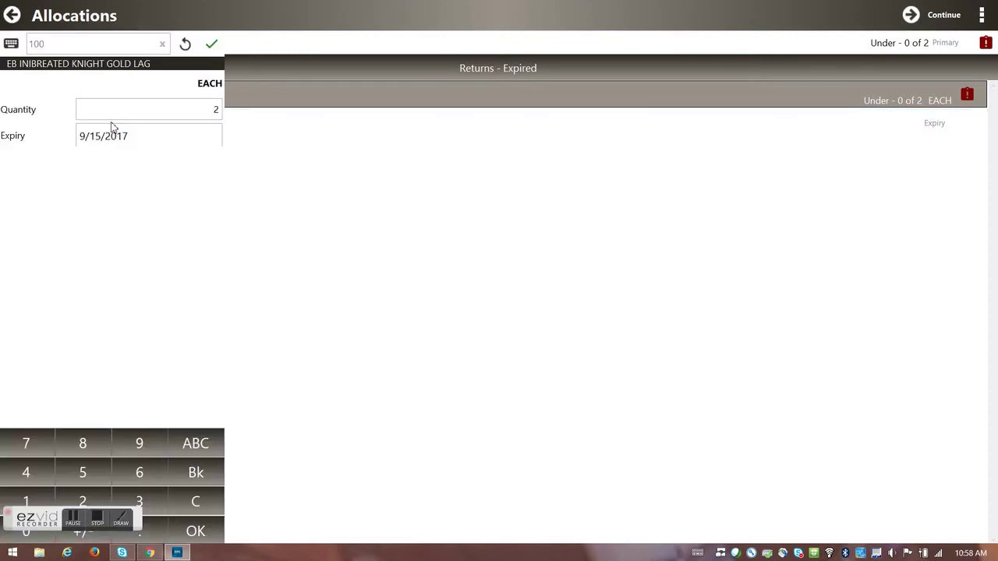
click(148, 136)
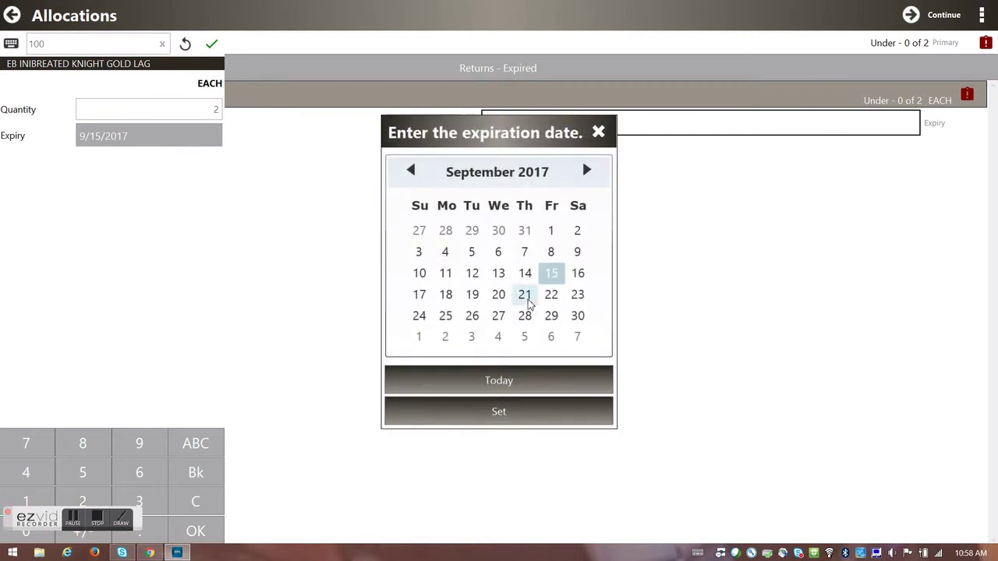
click(526, 299)
click(518, 413)
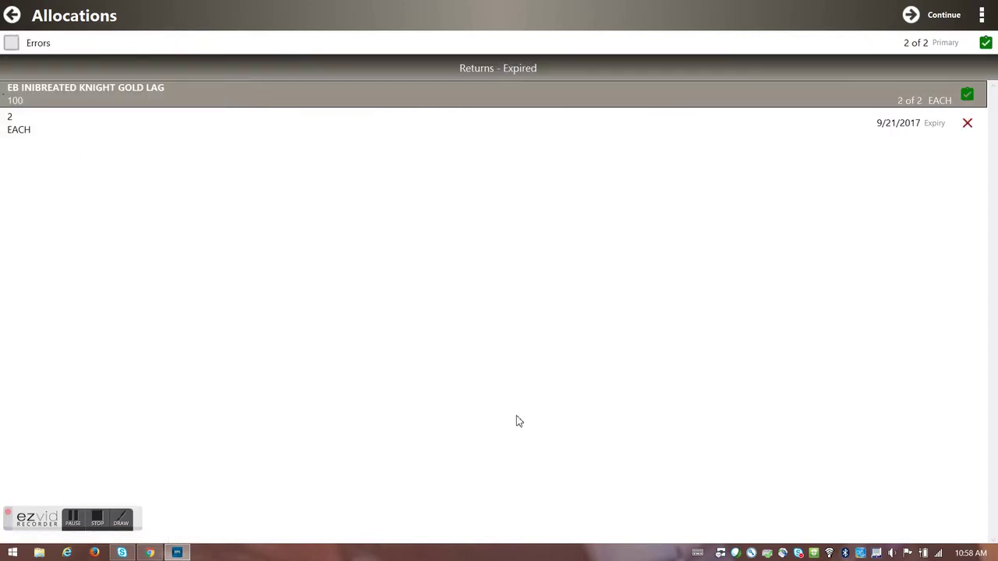
click(914, 26)
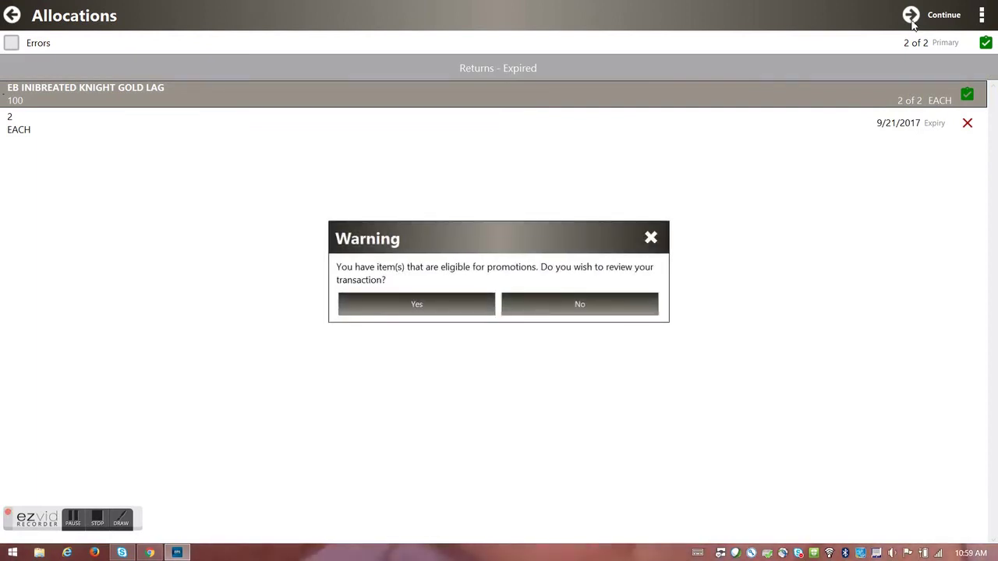
click(440, 304)
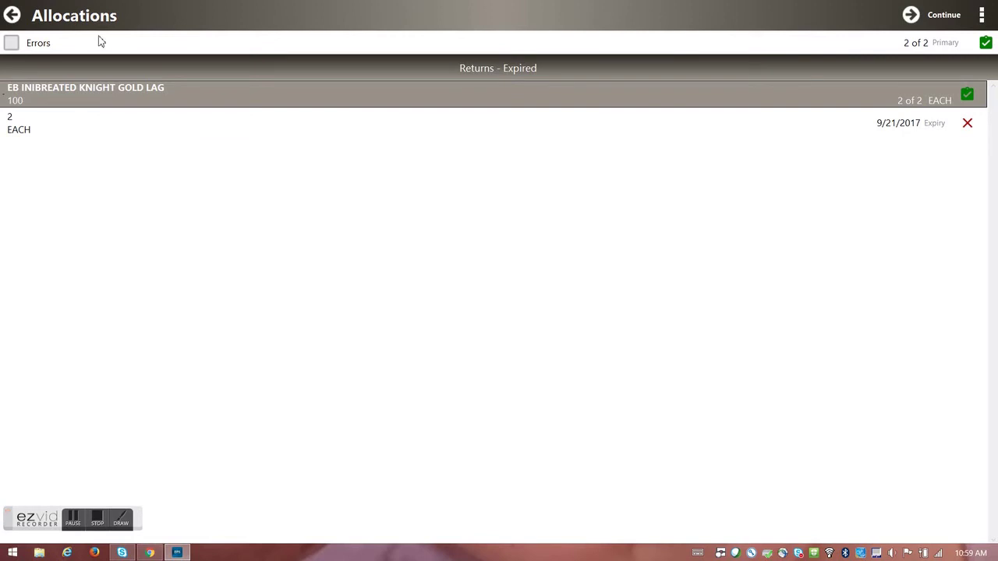
Check item 104's promotion alert, then finalize the invoice declining the promotion review
click(16, 17)
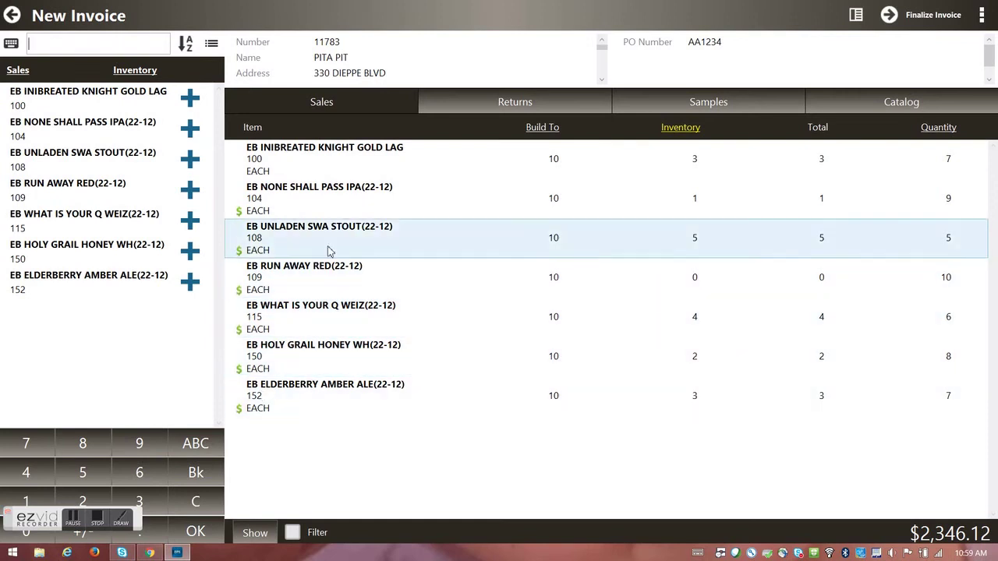
right_click(321, 204)
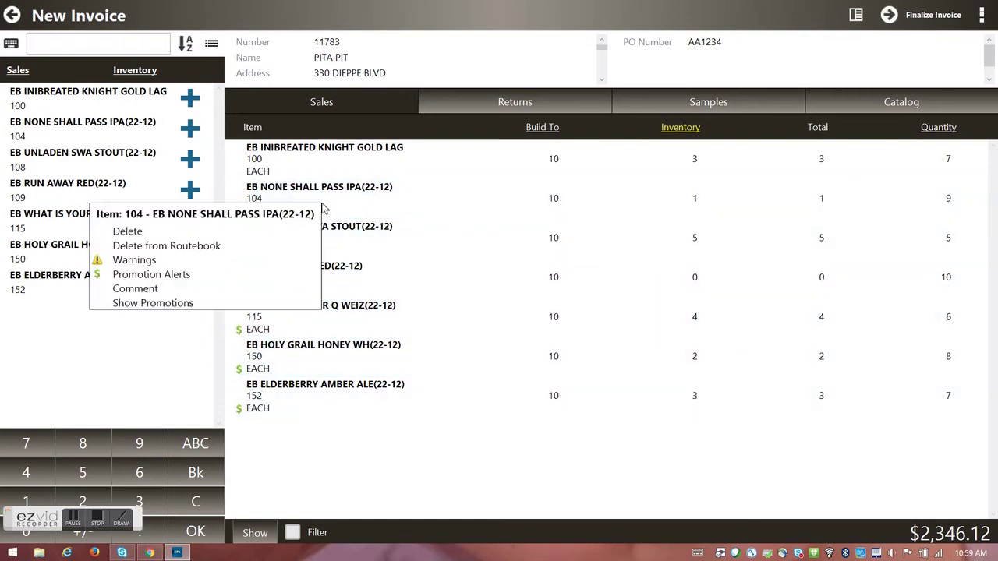
click(187, 274)
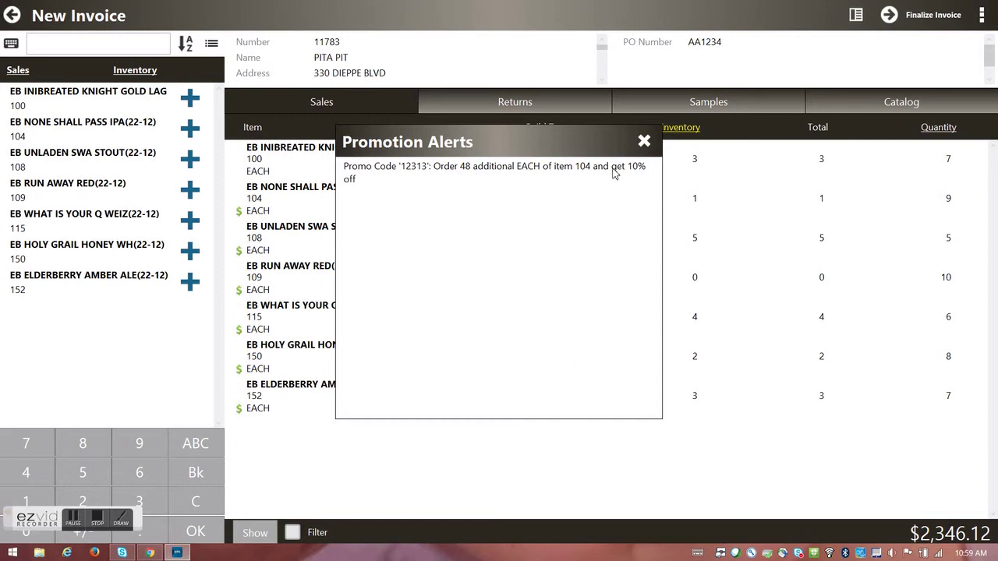
click(644, 141)
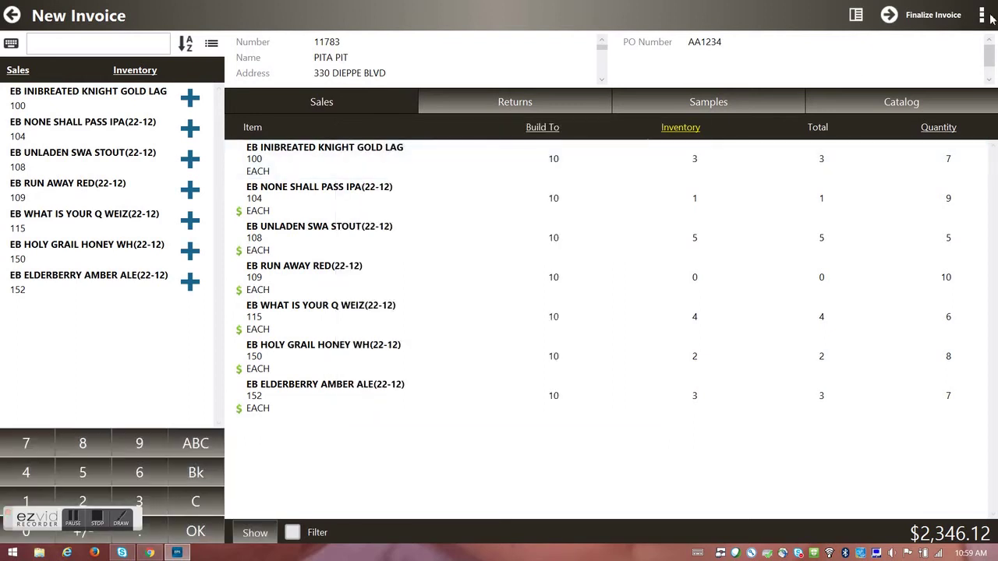
click(945, 17)
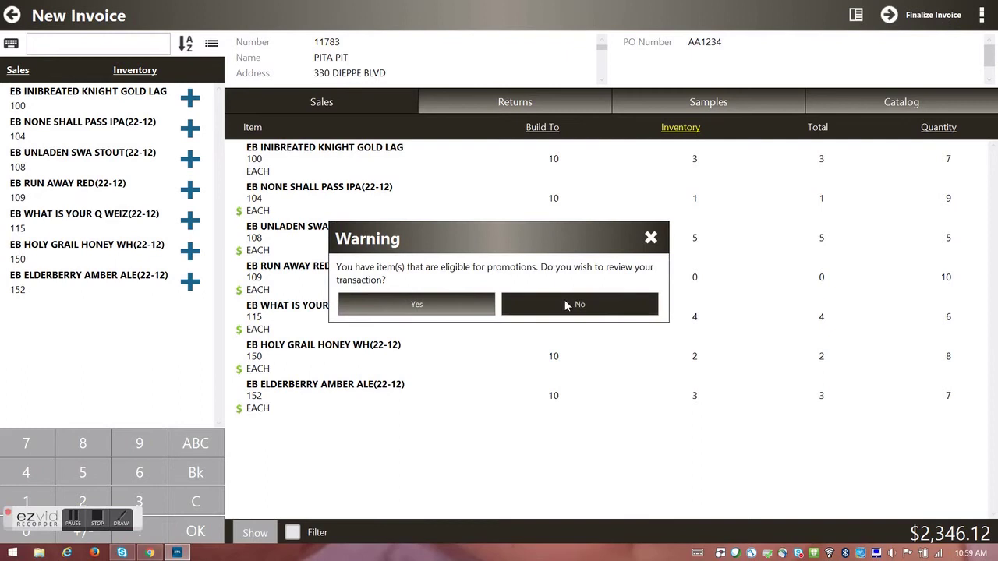
click(566, 304)
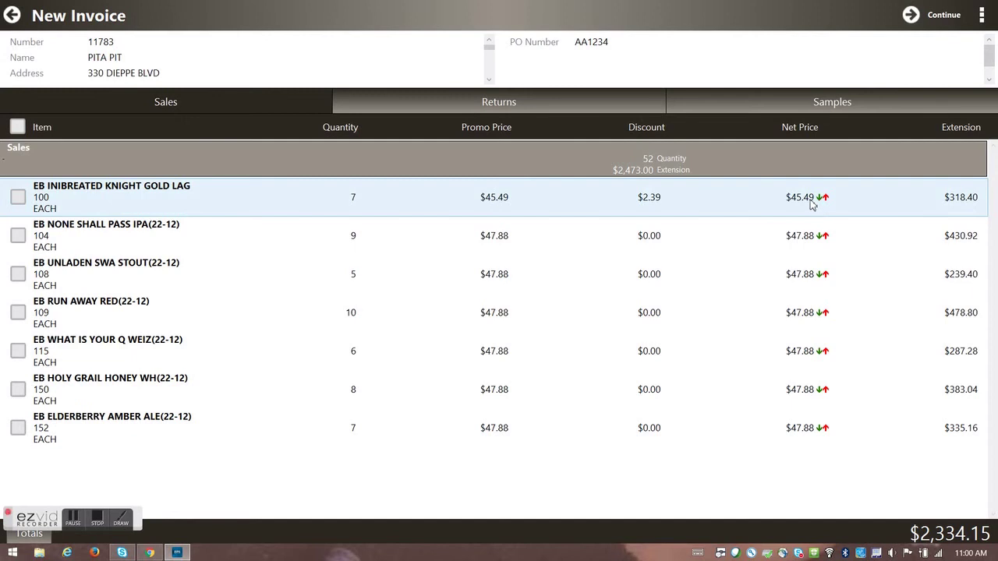
Check the None Shall Pass IPA price, returns and 2 sponsor samples, then complete the invoice
click(811, 247)
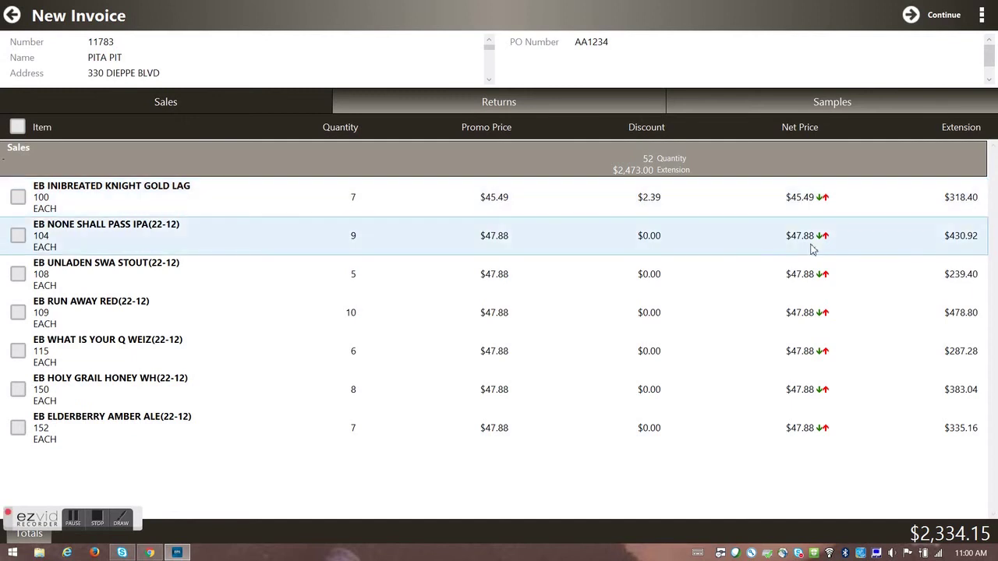
click(812, 242)
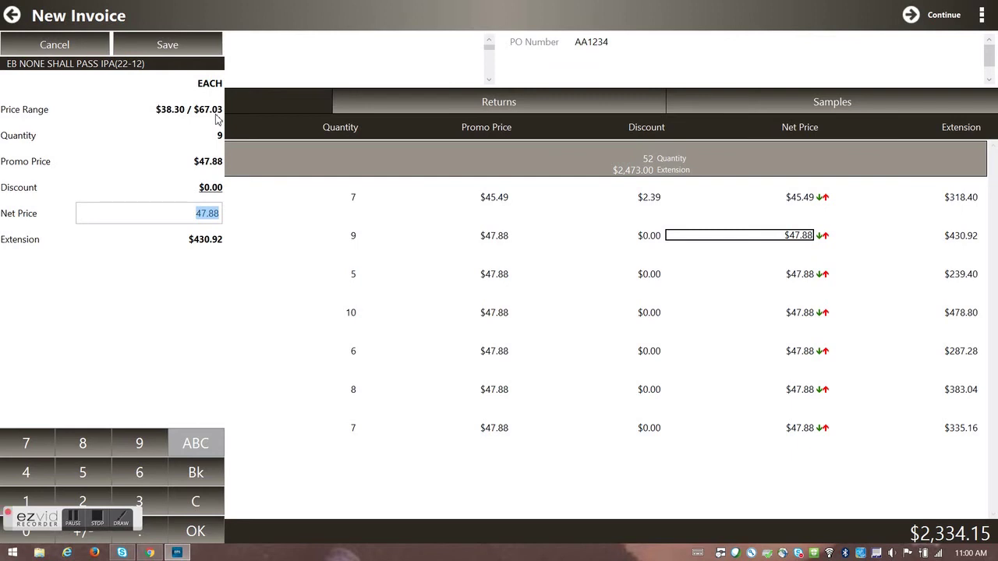
click(75, 52)
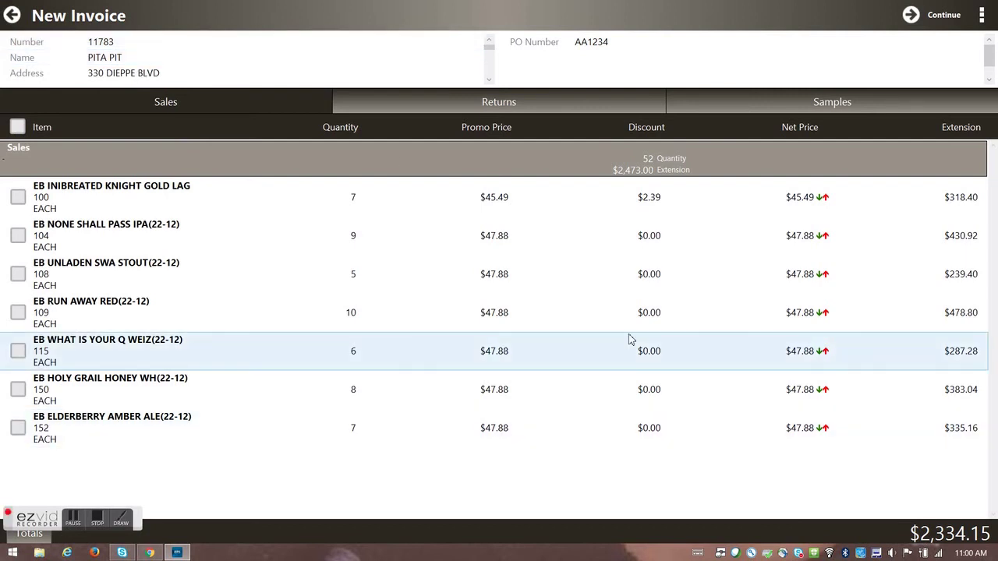
click(541, 106)
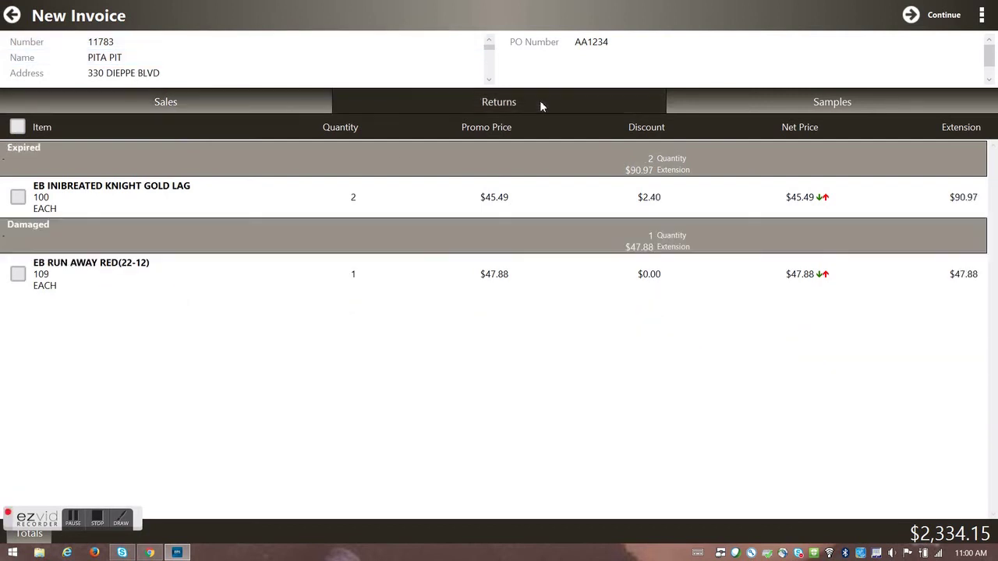
click(746, 106)
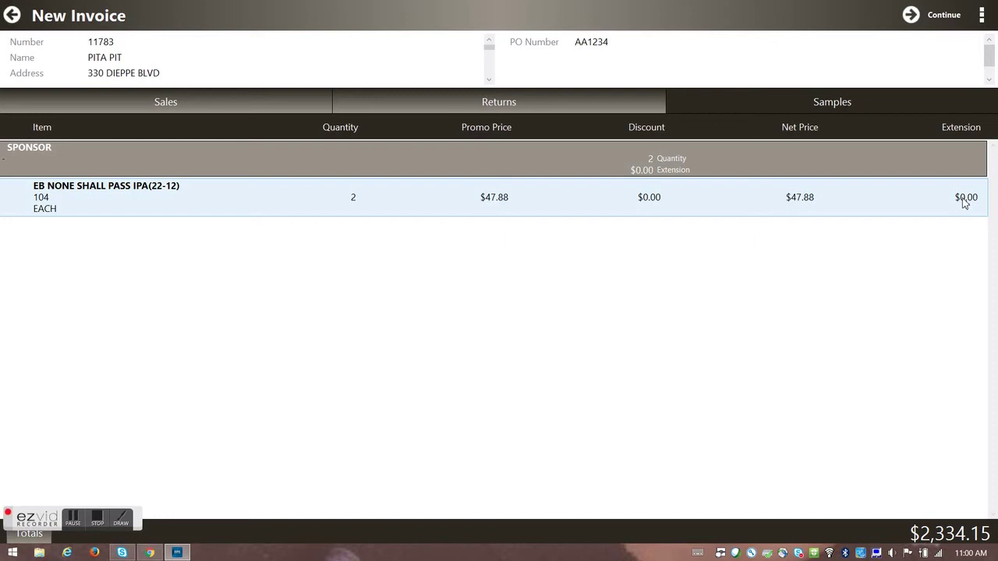
click(945, 15)
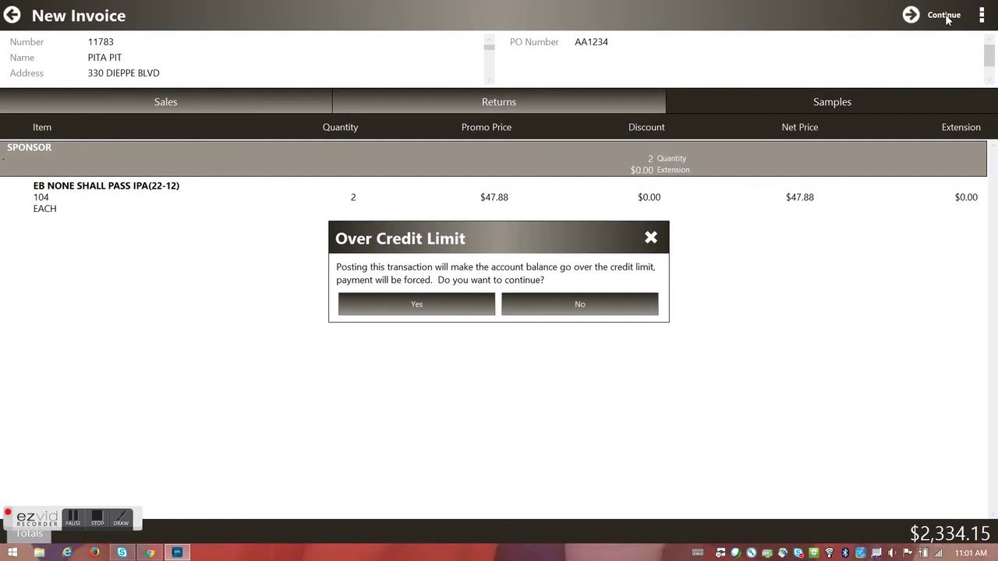
Accept the over-credit-limit warning, post both PITA PIT invoices and decline DEX
click(429, 310)
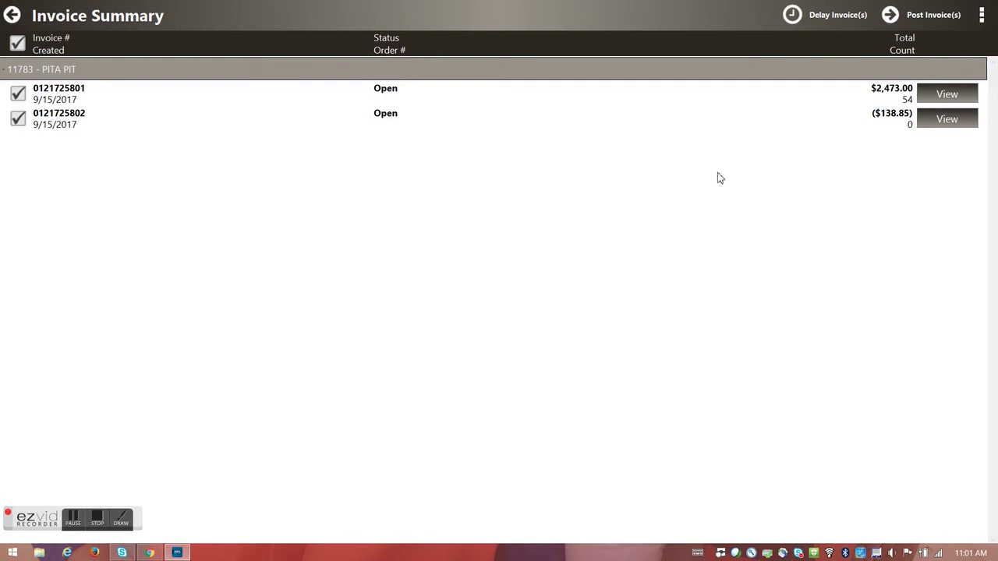
click(934, 18)
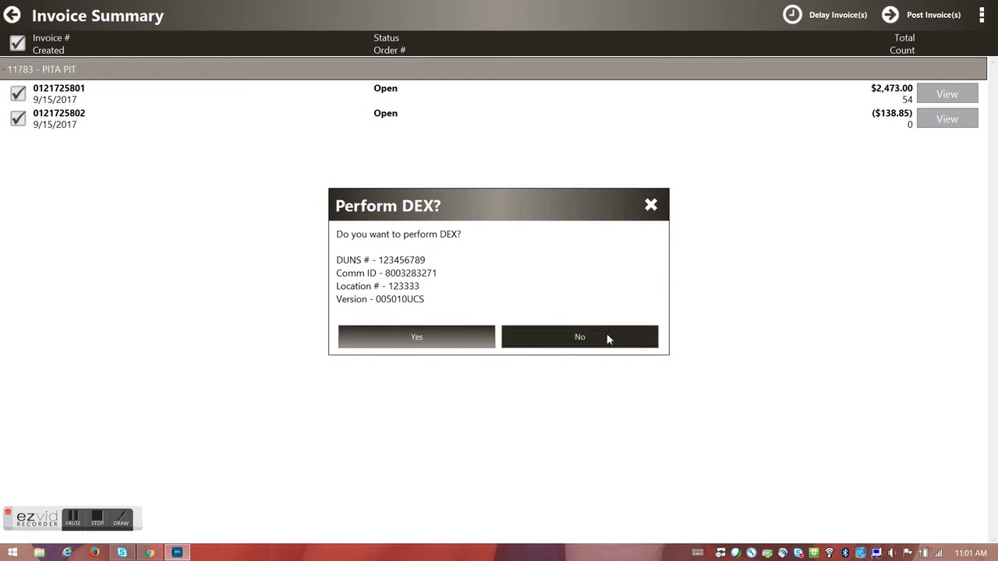
click(595, 345)
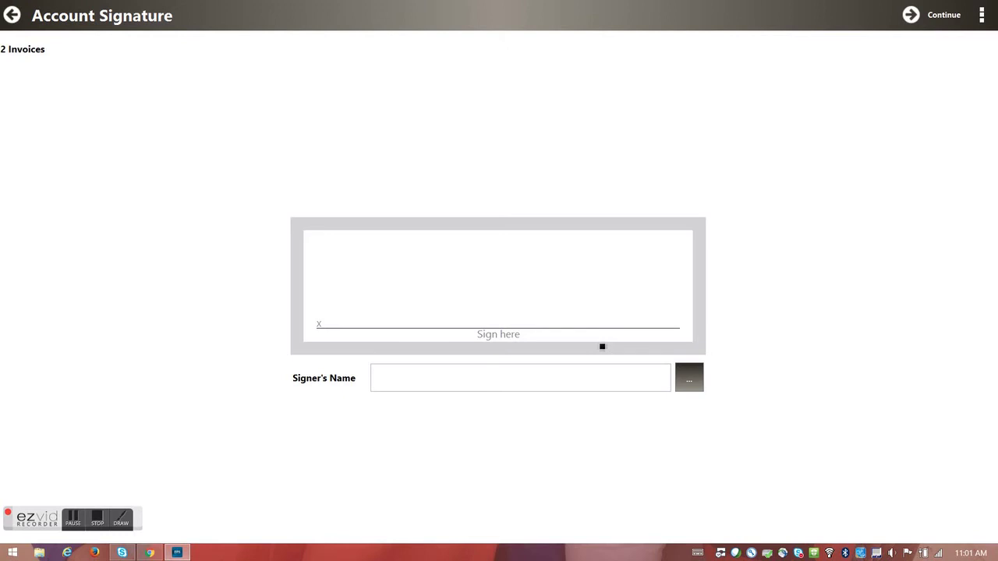
Sign for both Pita Pit invoices, enter the receiver's name as signer, and accept
drag(333, 285, 597, 307)
click(692, 376)
click(505, 274)
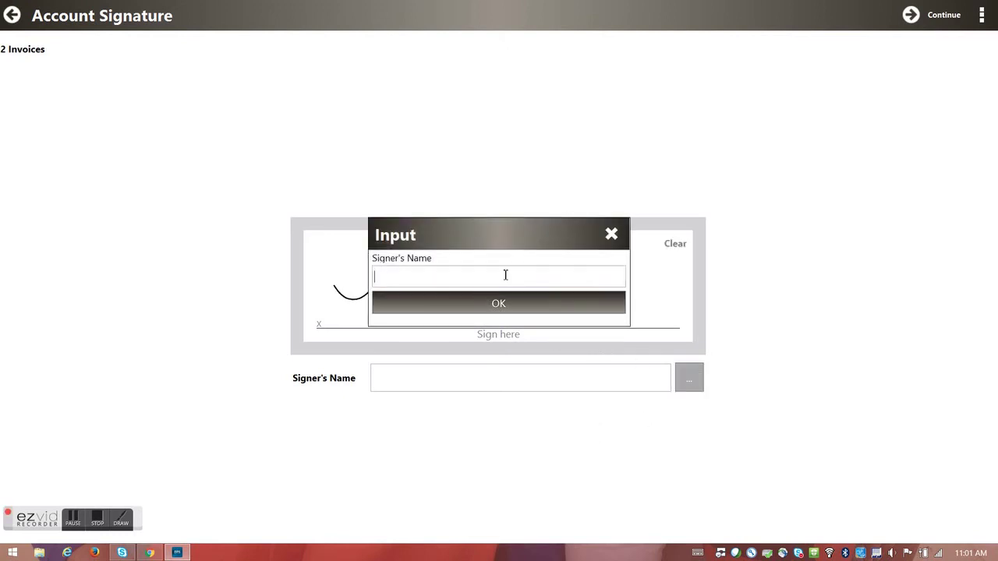
text(Bob the Reciever)
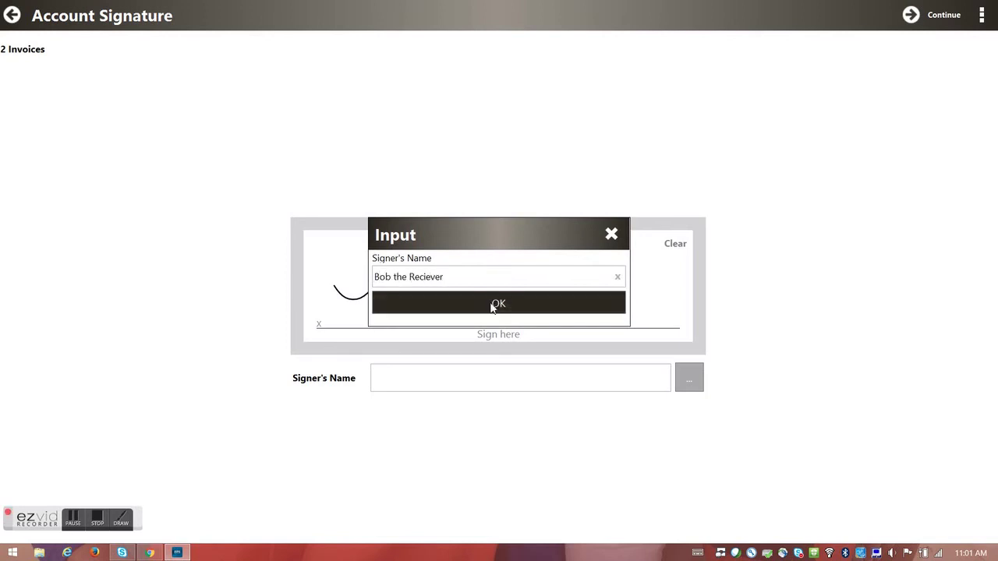
key(BackSpace)
key(BackSpace)
key(BackSpace)
key(BackSpace)
key(BackSpace)
text(eiver)
click(498, 304)
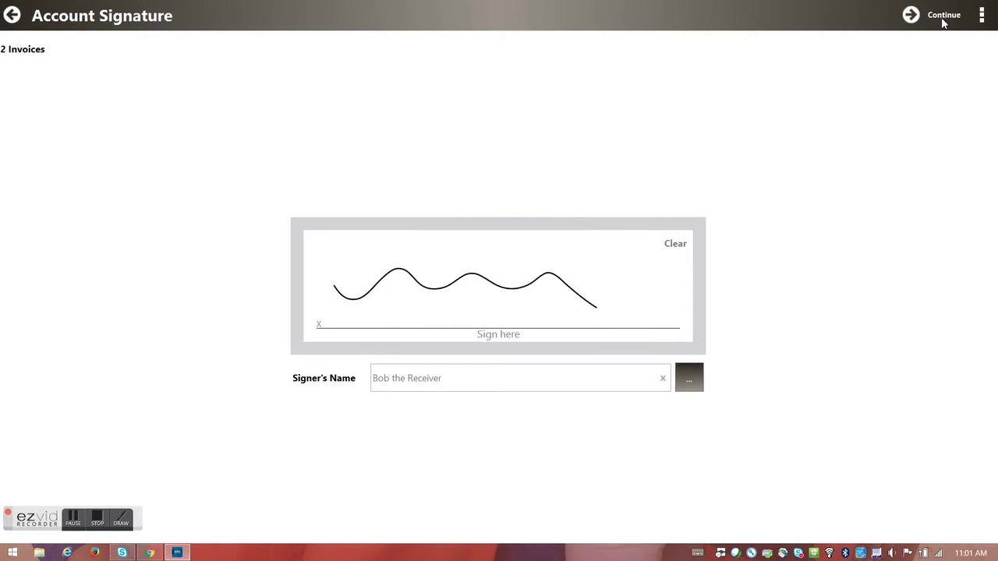
click(944, 24)
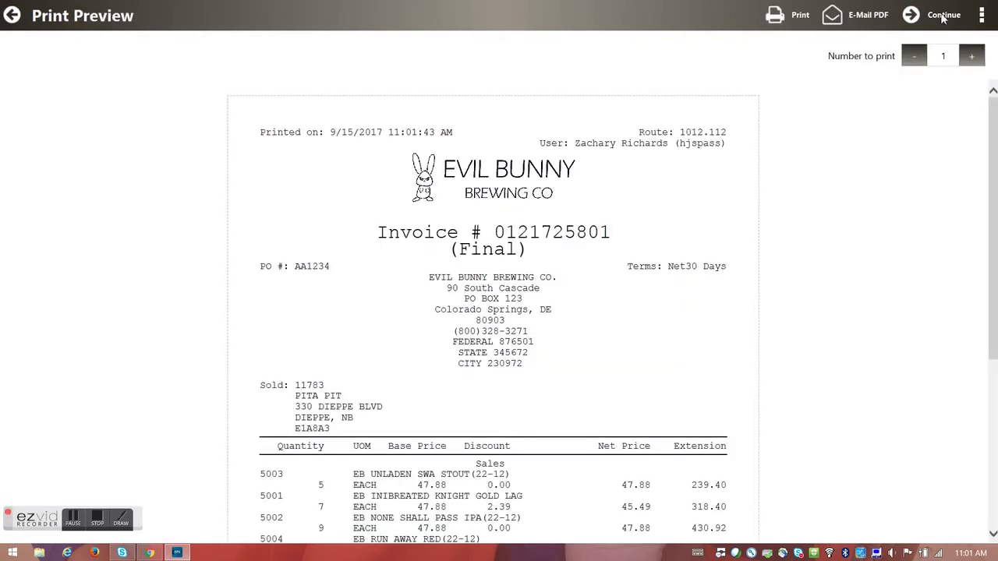
click(943, 20)
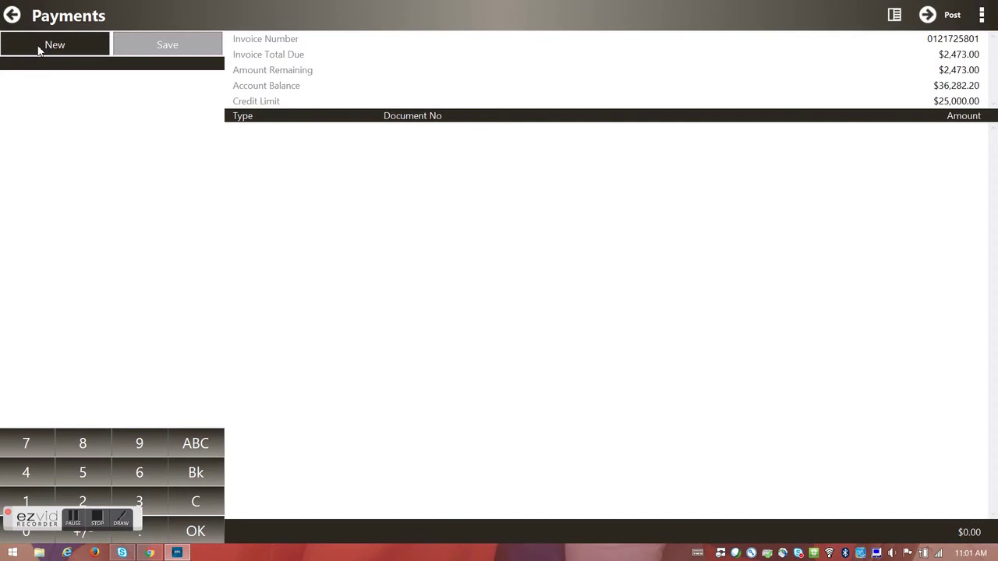
click(39, 48)
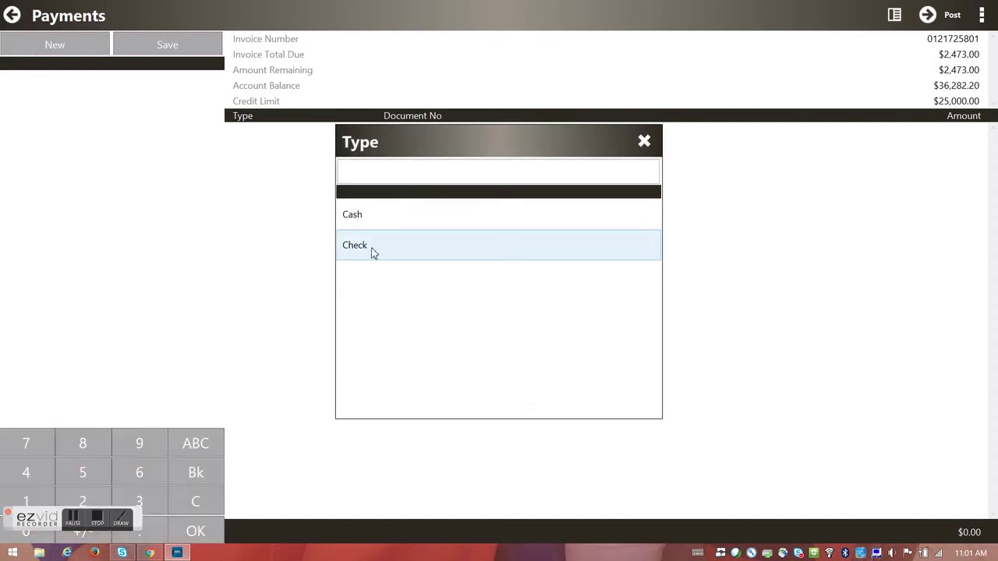
click(371, 251)
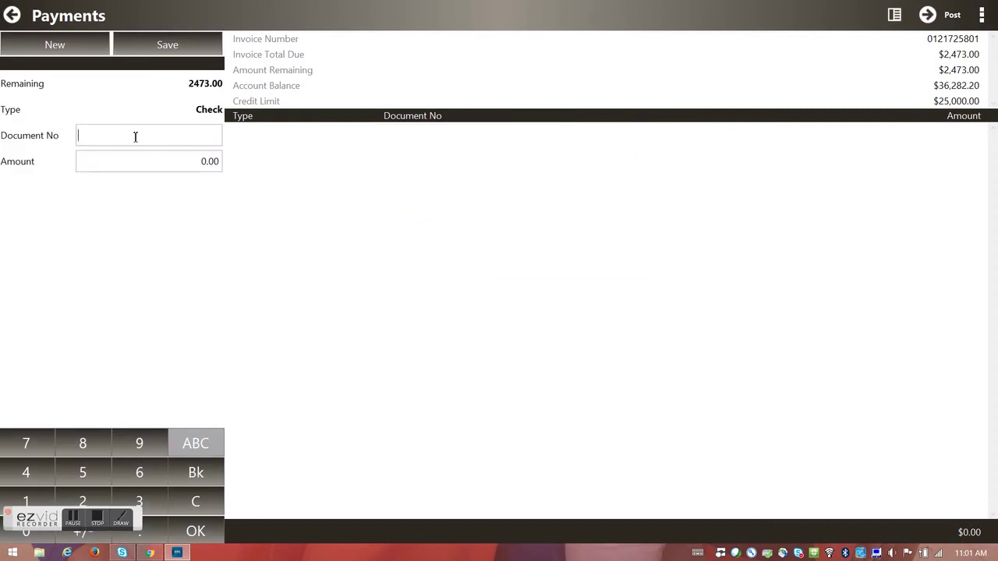
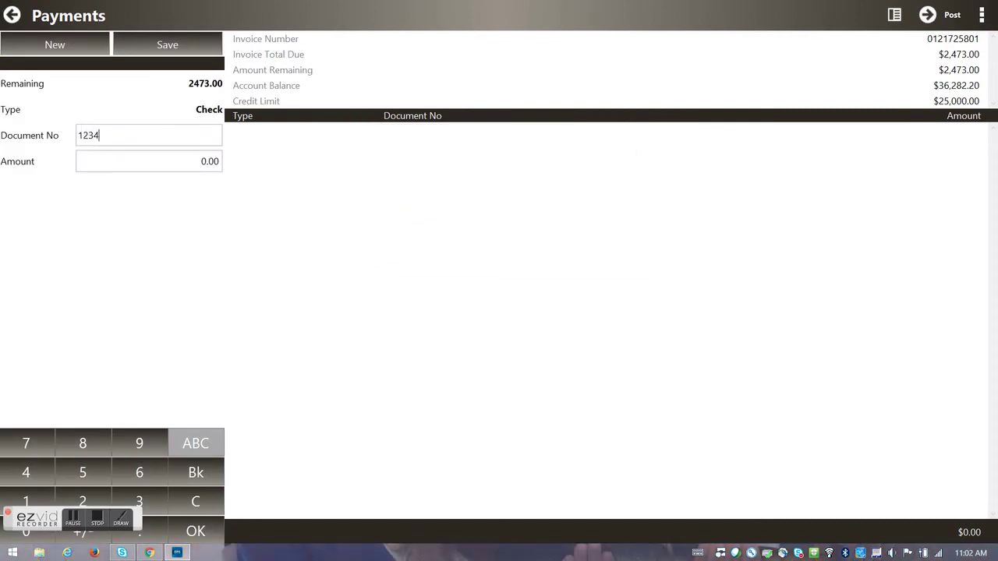
key(Tab)
click(952, 16)
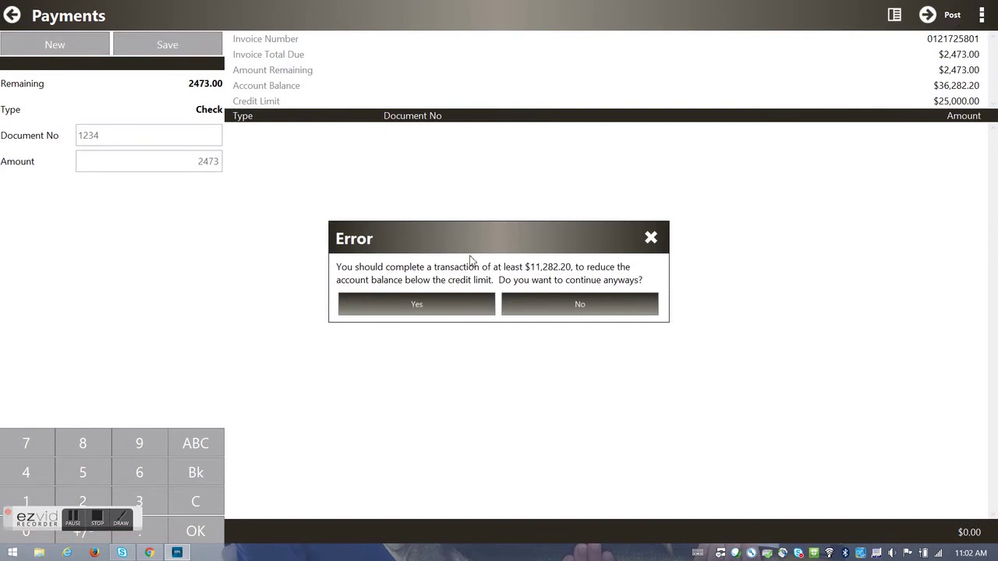
click(438, 306)
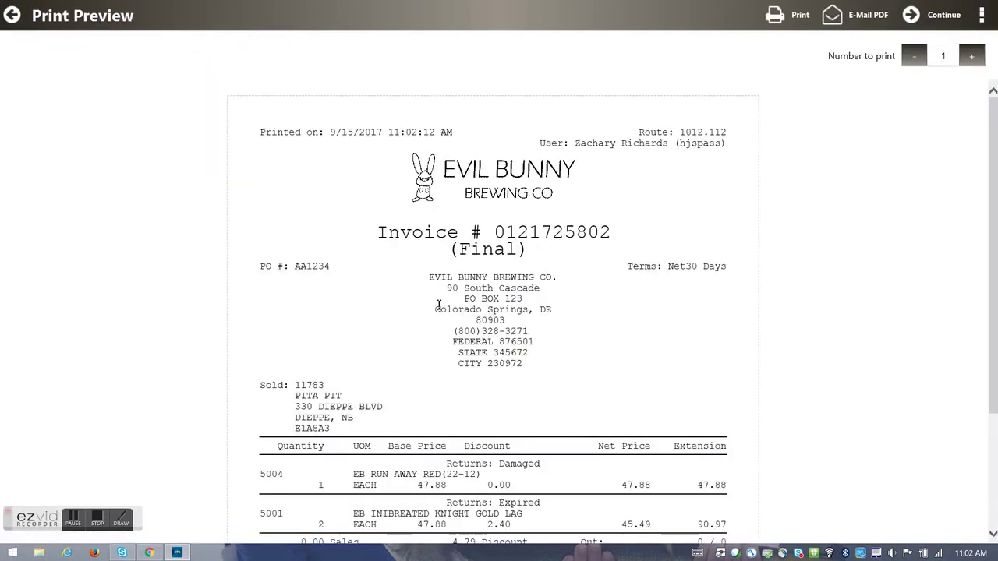
click(940, 17)
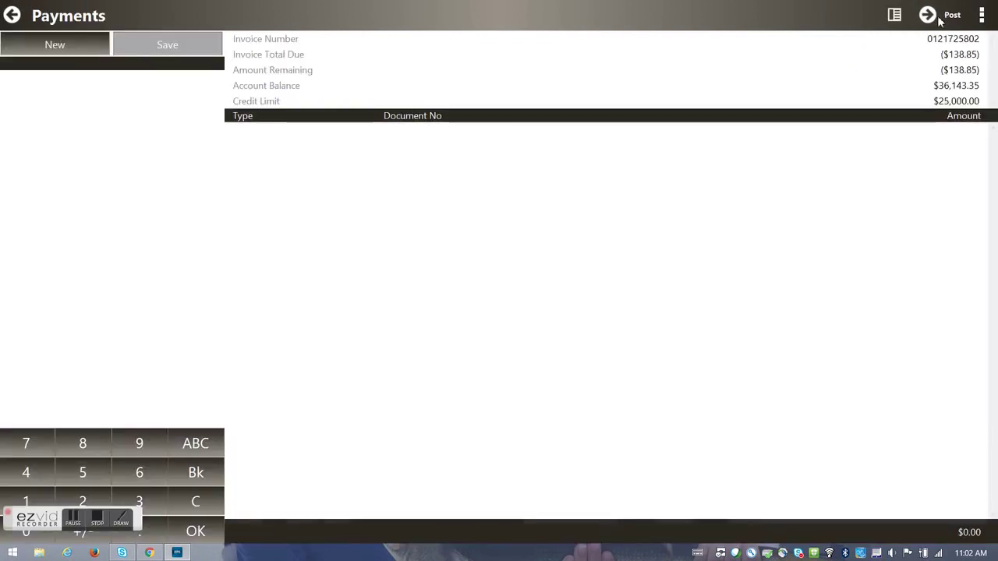
click(949, 17)
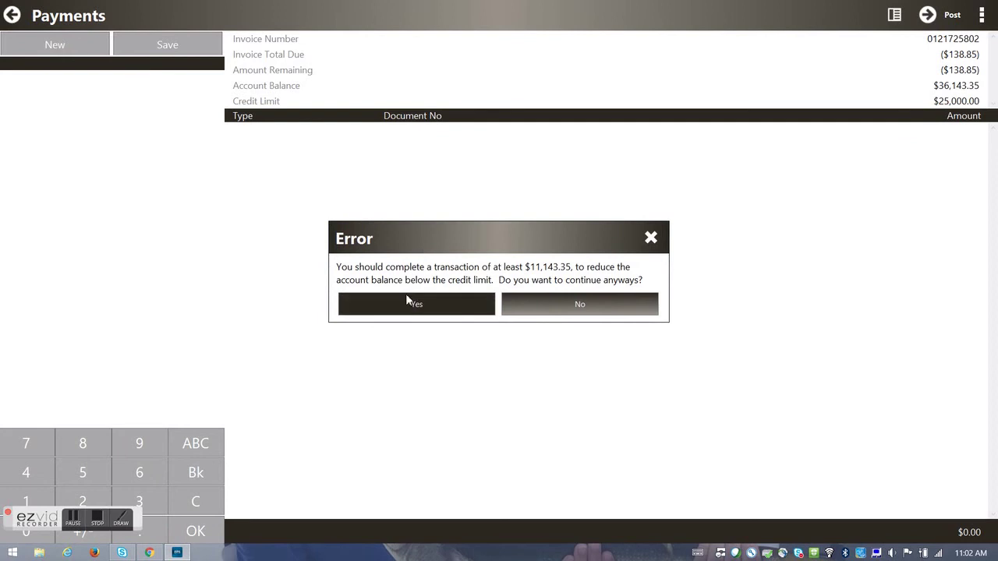
click(407, 300)
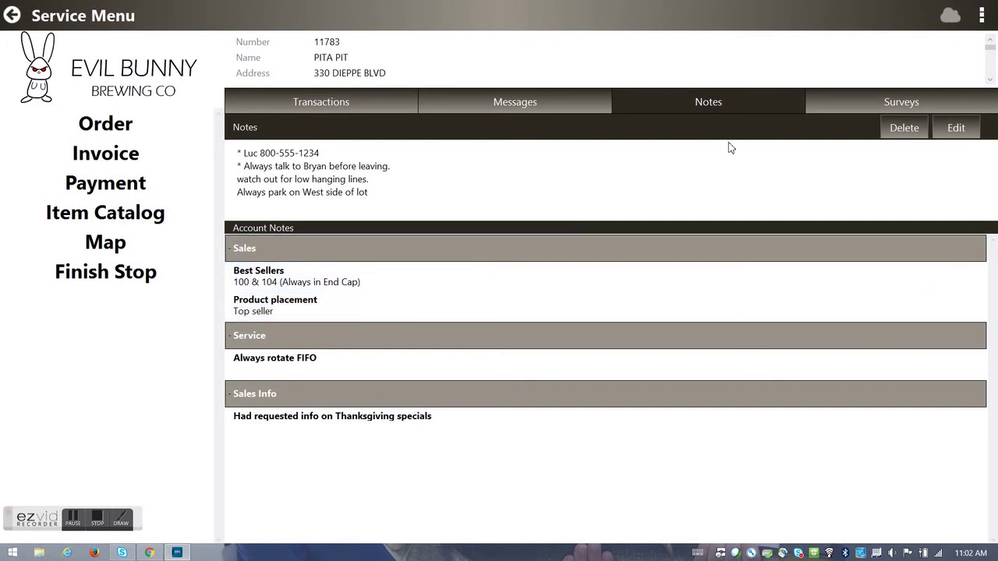
Open the Store Stamp Image survey from PITA PIT's Surveys list
click(896, 104)
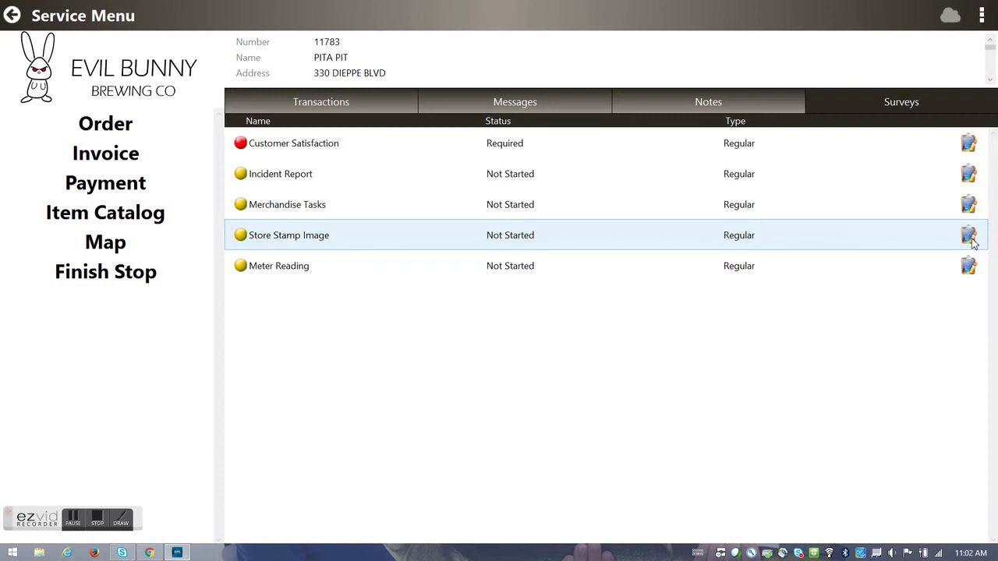
click(968, 235)
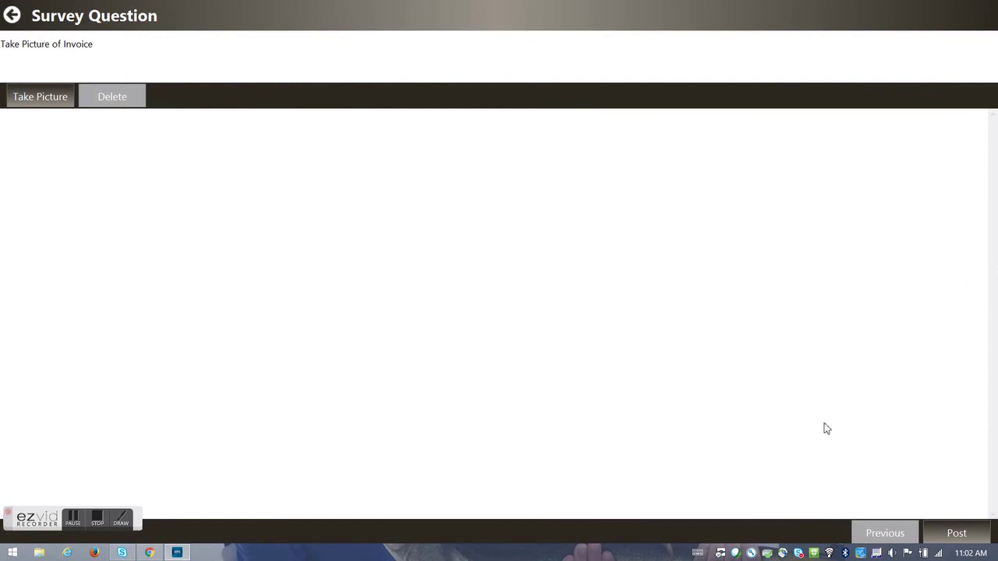
Photograph the stamped invoice, accept the picture, and post the survey answer
click(44, 99)
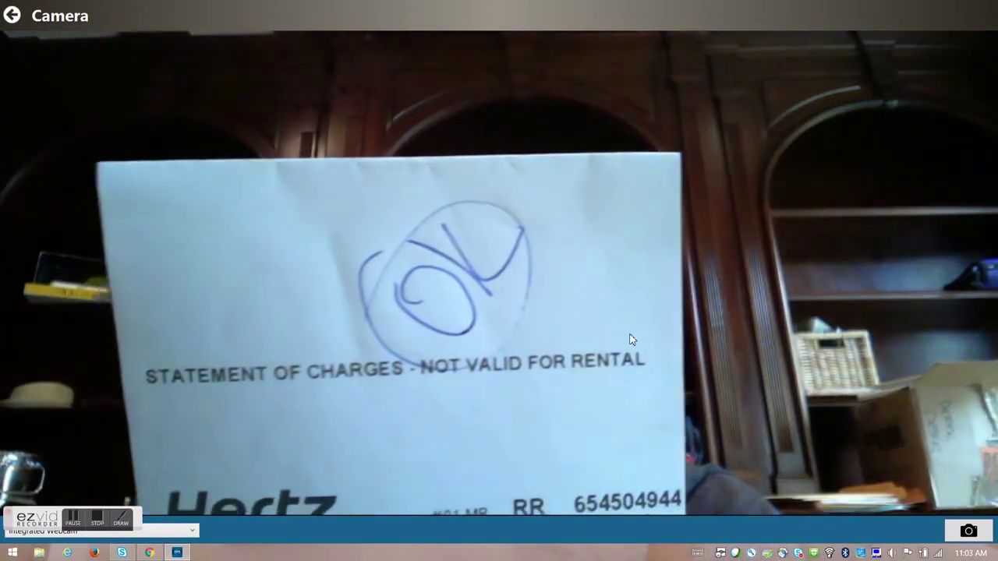
click(976, 529)
click(974, 531)
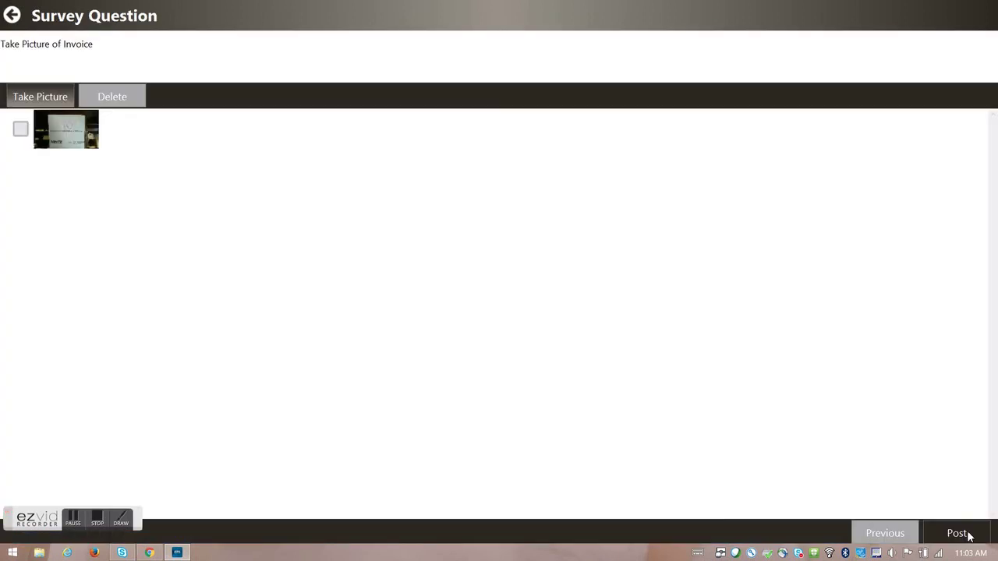
click(957, 533)
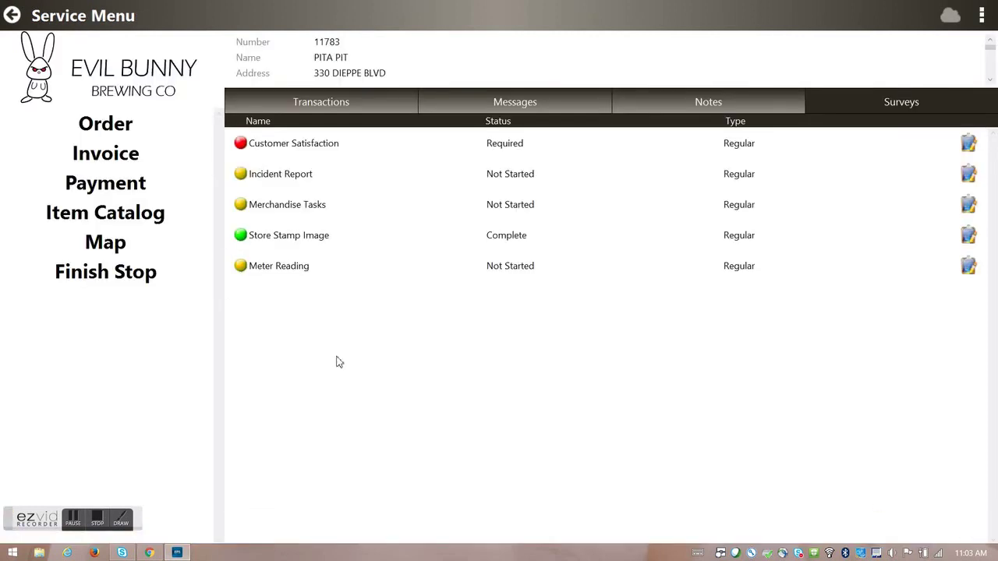
Go to the PIZZA DELIGHT stop, dismiss Check Back Stock, and start a new invoice
click(117, 283)
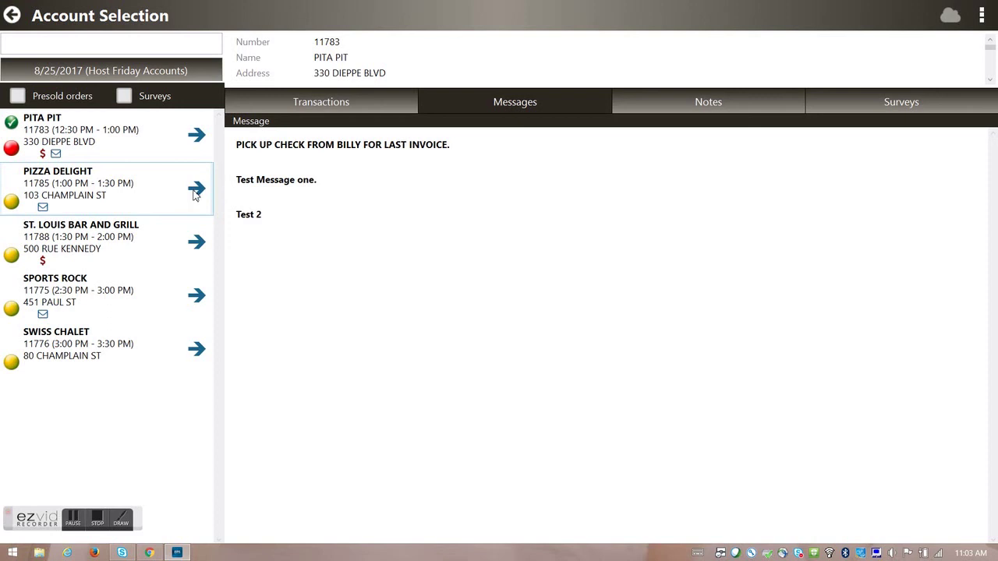
click(194, 194)
click(530, 394)
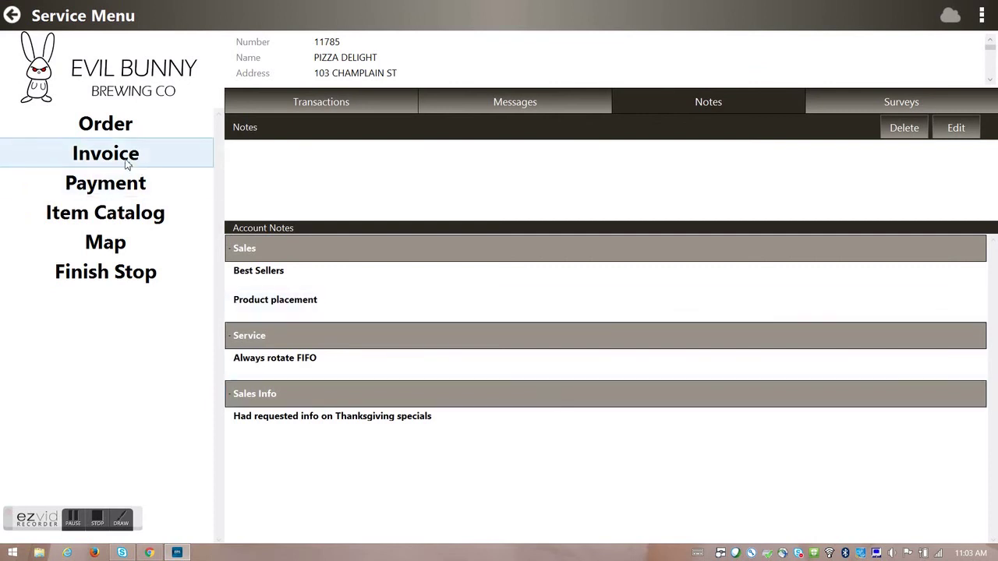
click(126, 162)
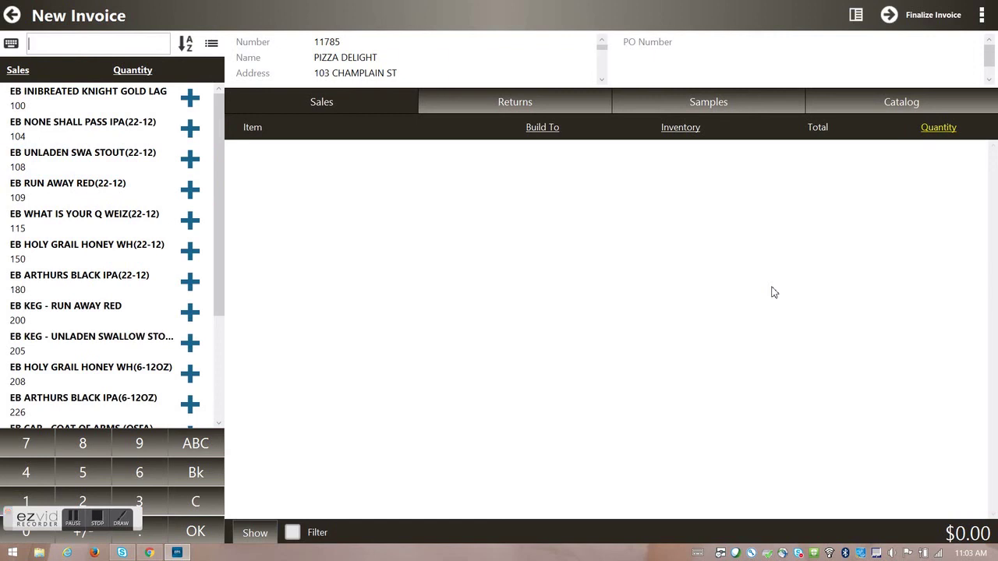
Add Inibreated Knight Gold Lager, Unladen Swallow Stout and Run Away Red to the invoice
drag(219, 115, 199, 123)
click(190, 99)
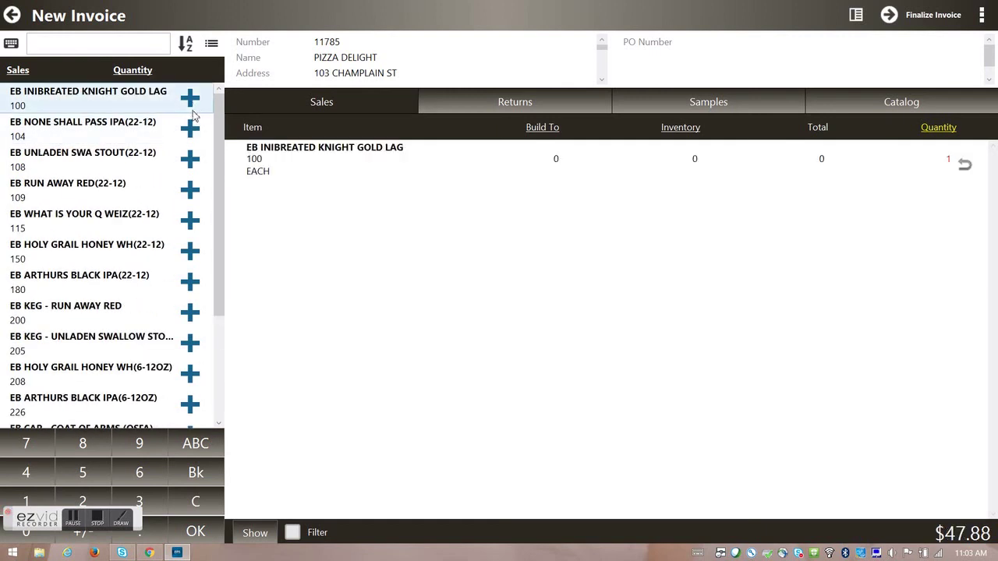
click(191, 161)
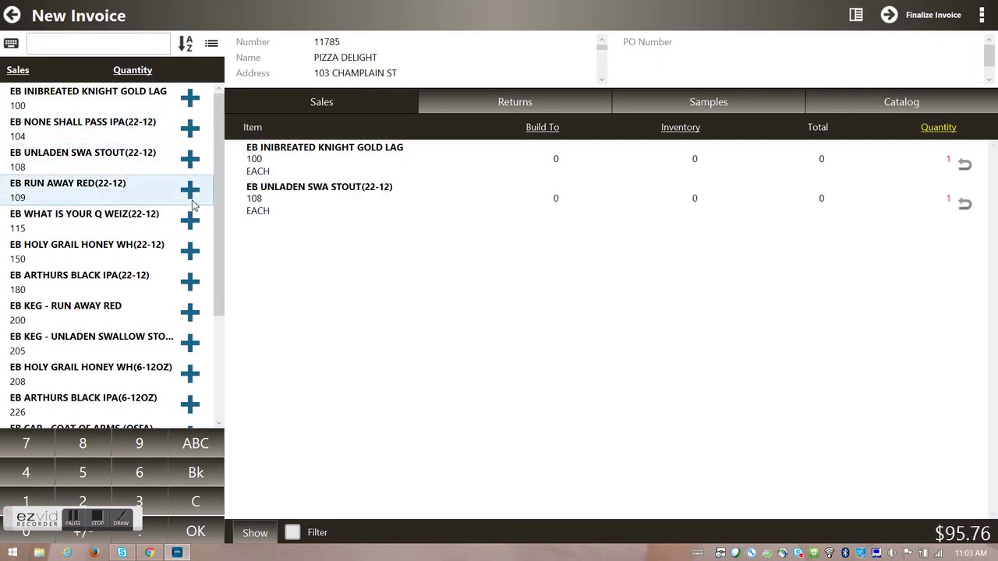
click(190, 189)
Browse Group1 > Sub Group 1 by category, then finalize to review the $143.64 total
click(211, 43)
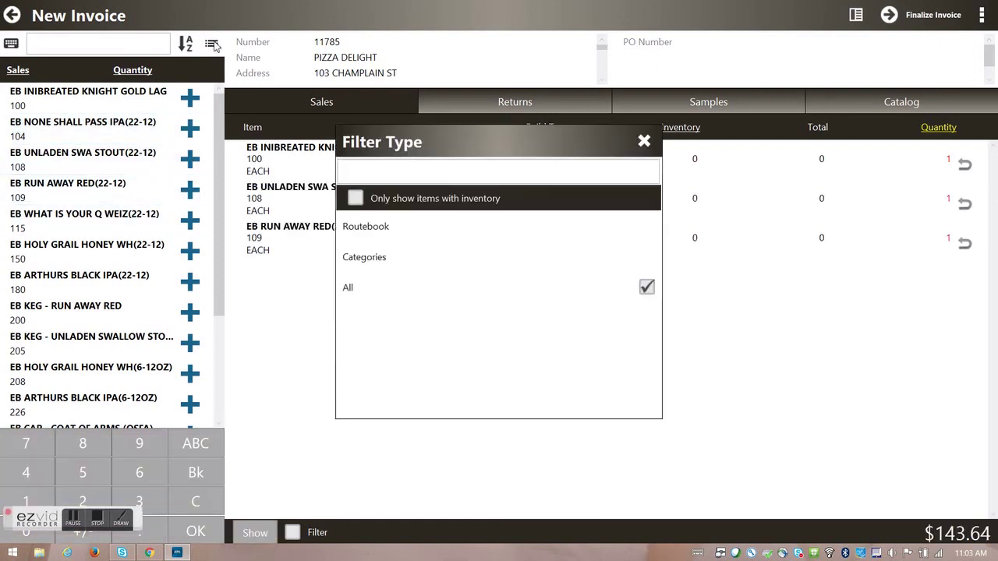
click(364, 255)
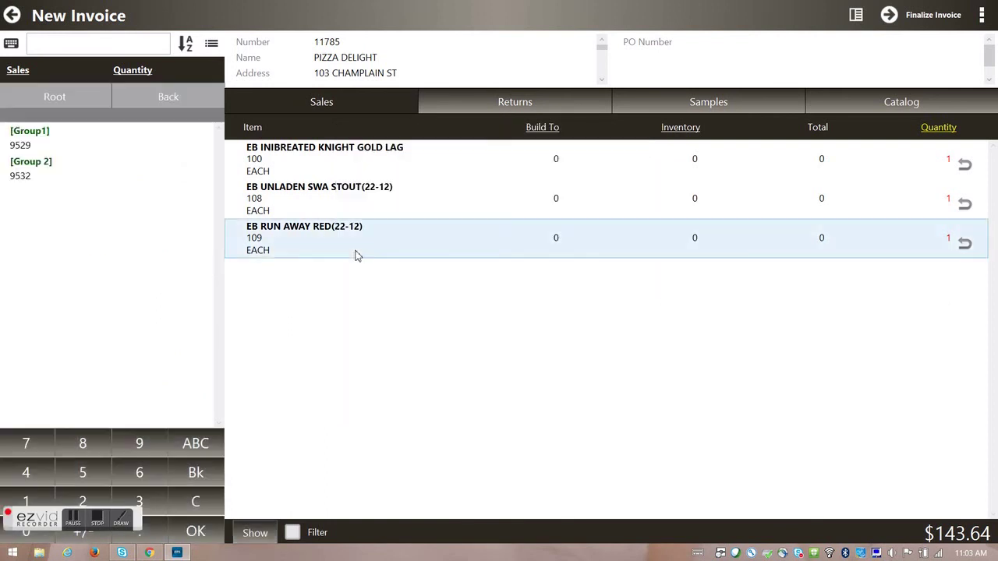
click(35, 145)
click(35, 145)
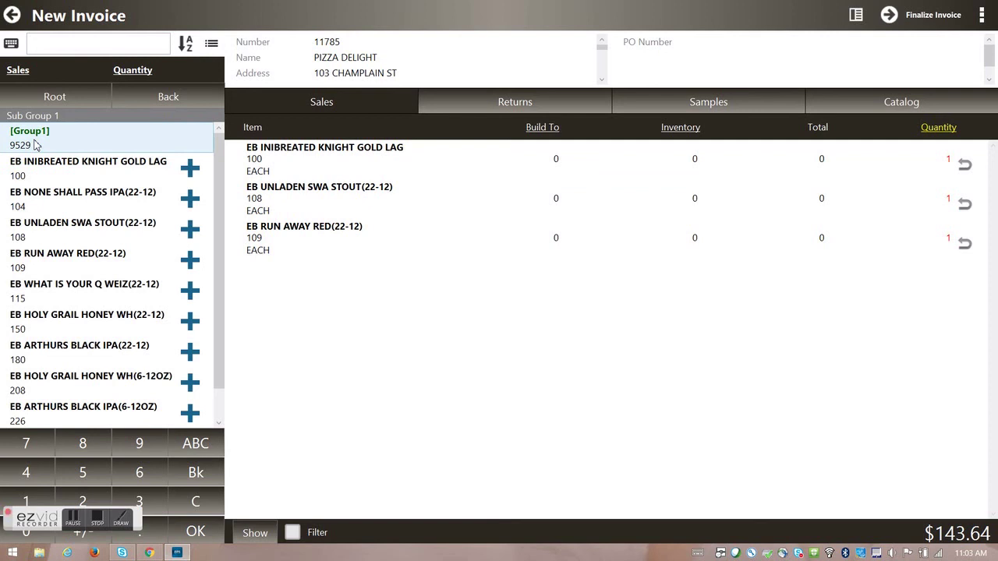
click(925, 18)
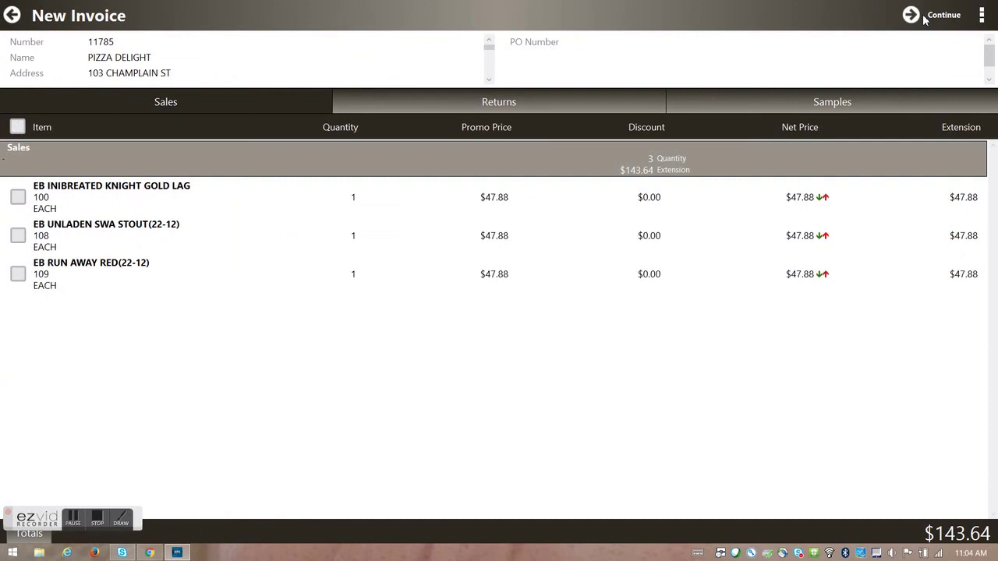
Post the $143.64 PIZZA DELIGHT invoice, sign for it, and move through the preview to Payments
click(924, 19)
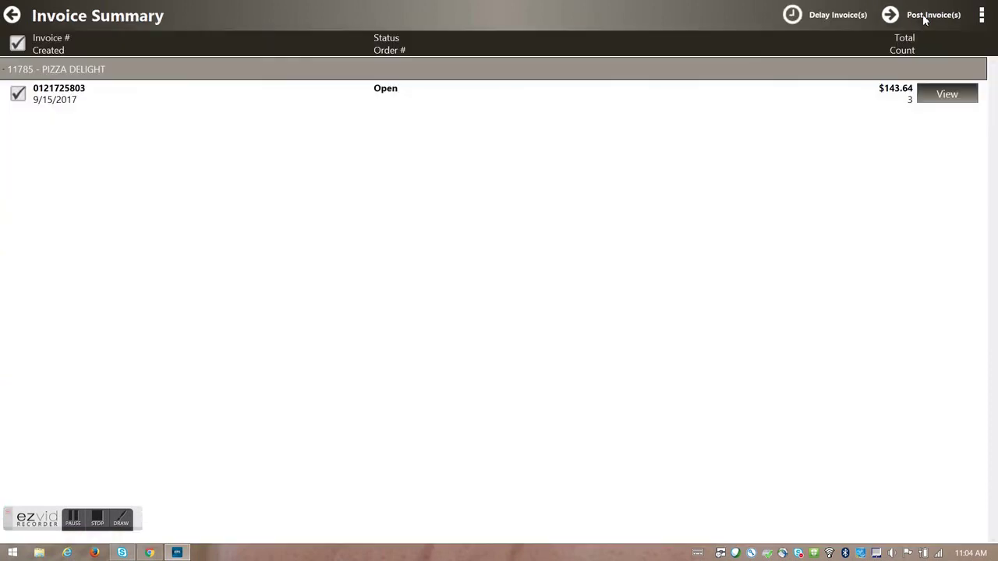
click(925, 19)
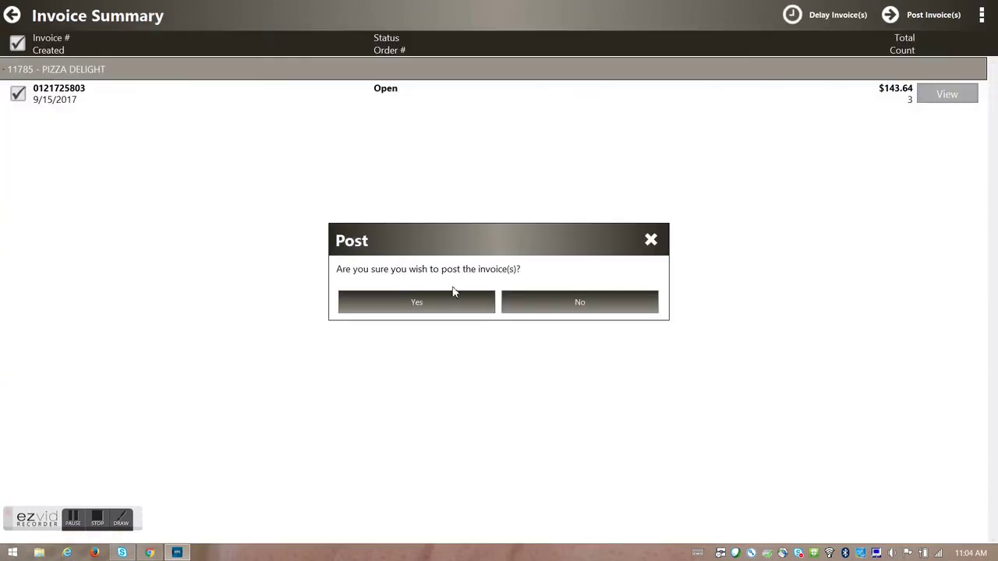
click(447, 309)
mouse_move(332, 302)
mouse_down()
mouse_move(423, 276)
mouse_move(678, 309)
mouse_up()
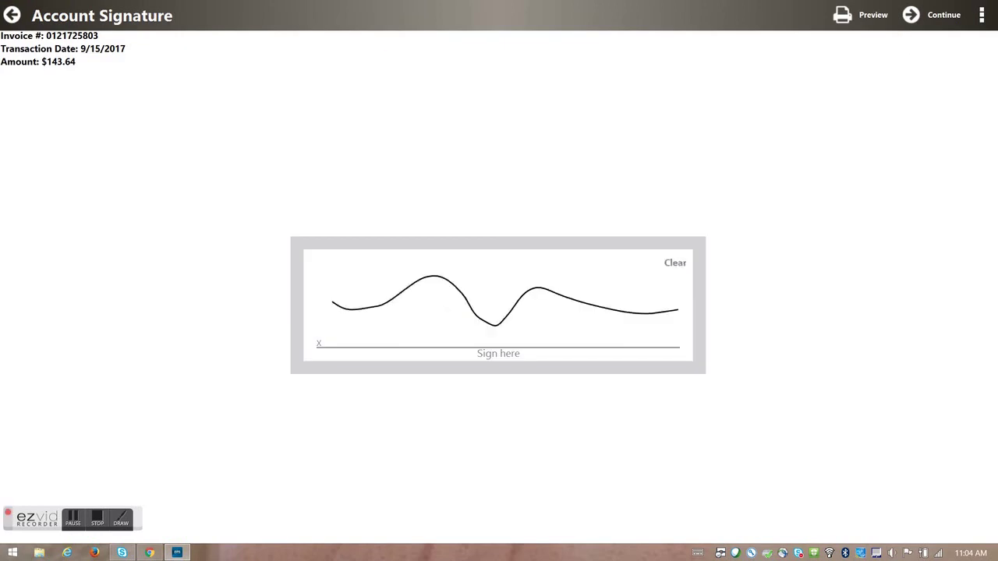
click(949, 21)
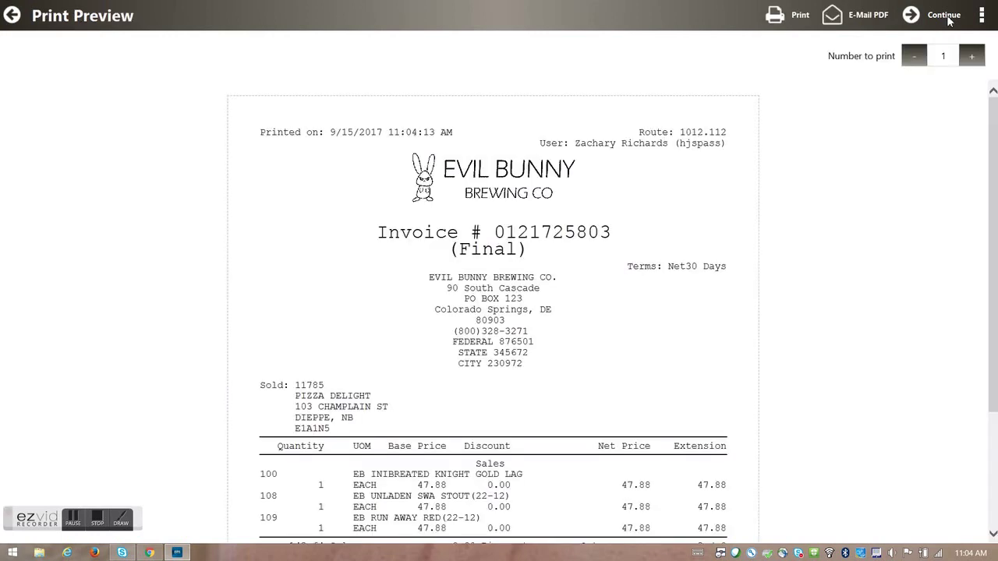
click(949, 21)
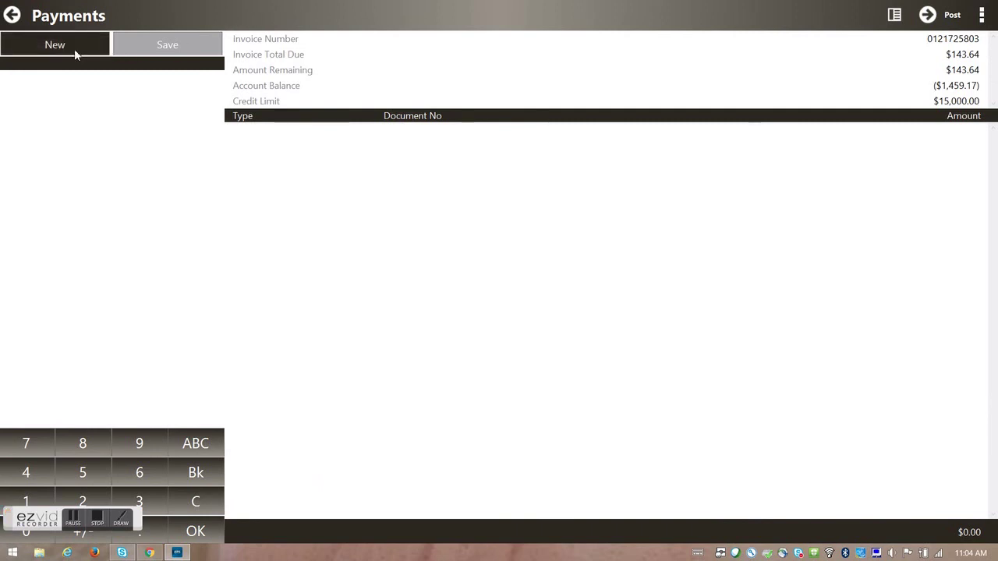
Enter a $143.64 cash payment for PIZZA DELIGHT after the exact-amount error on posting
click(955, 19)
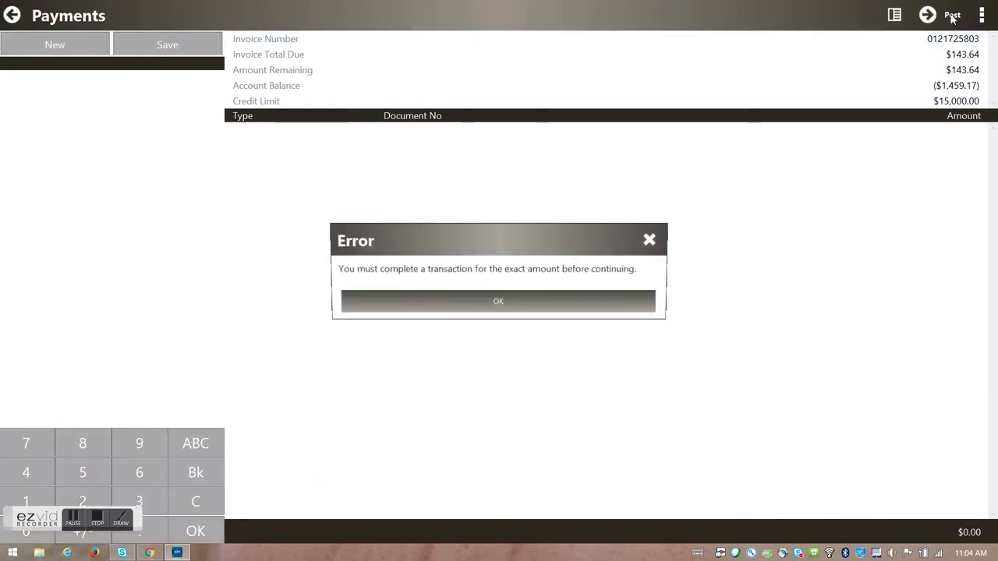
click(521, 303)
click(55, 48)
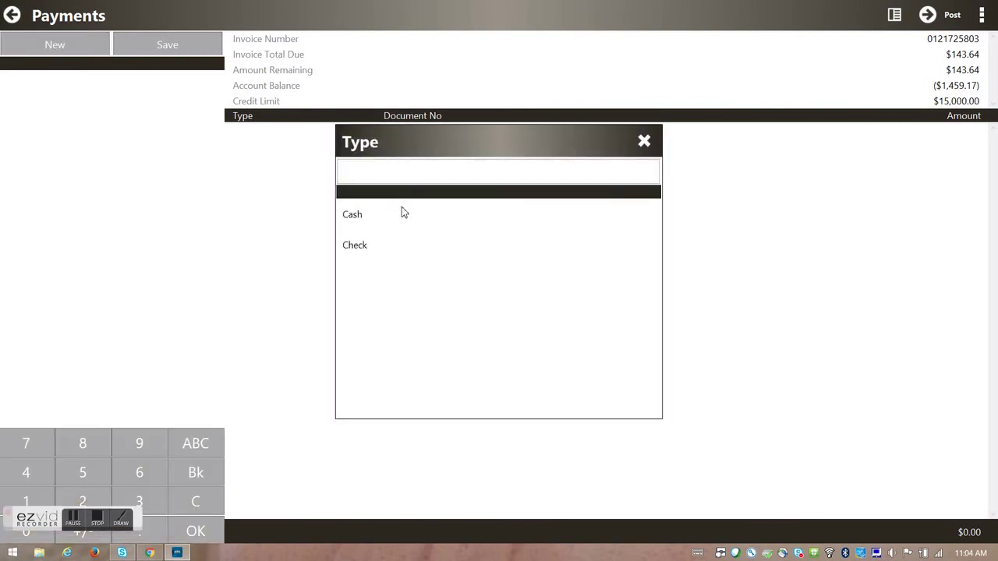
click(398, 216)
text(1)
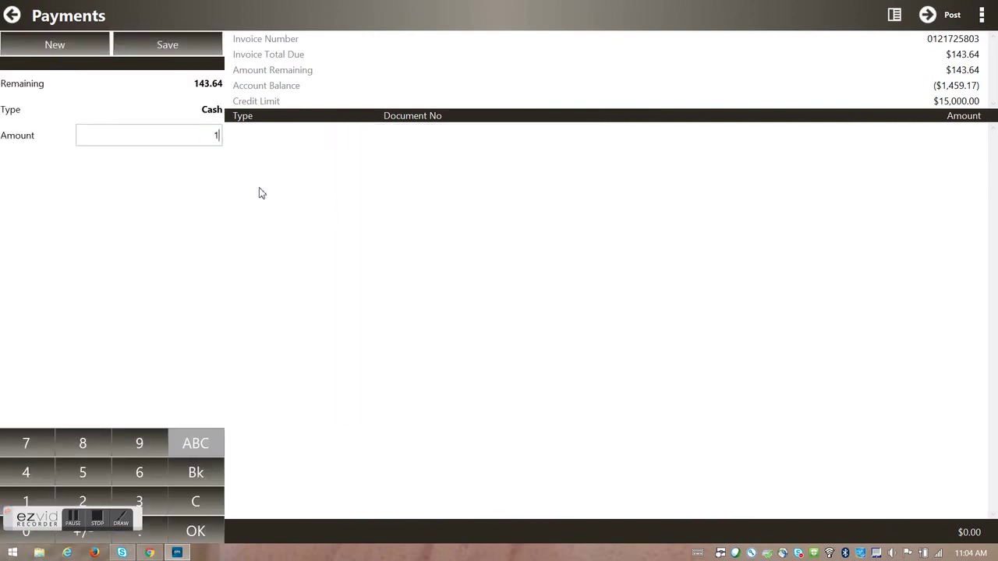
text(43.64)
key(Return)
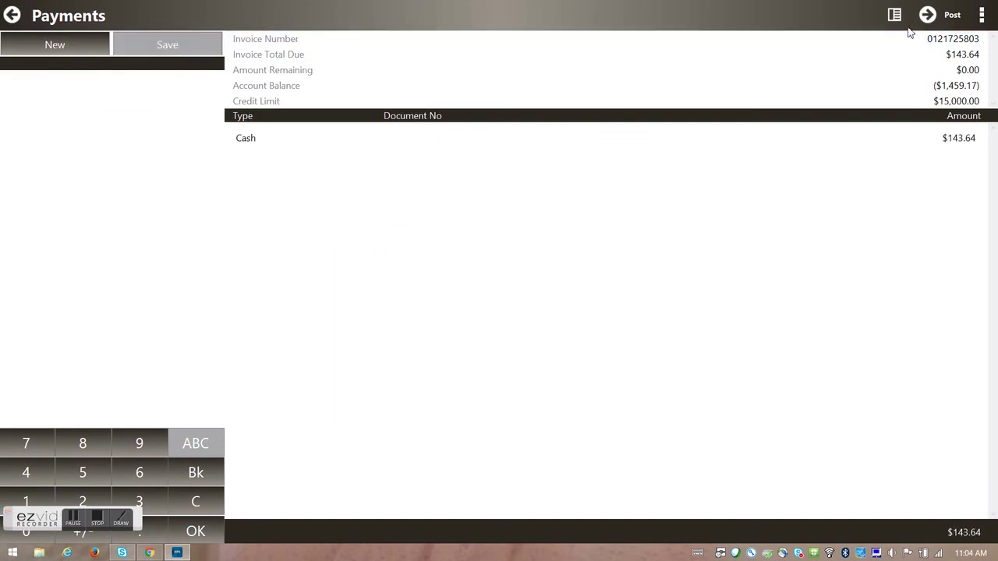
Post the $143.64 cash payment receipt and finish the PIZZA DELIGHT stop
click(944, 17)
click(490, 297)
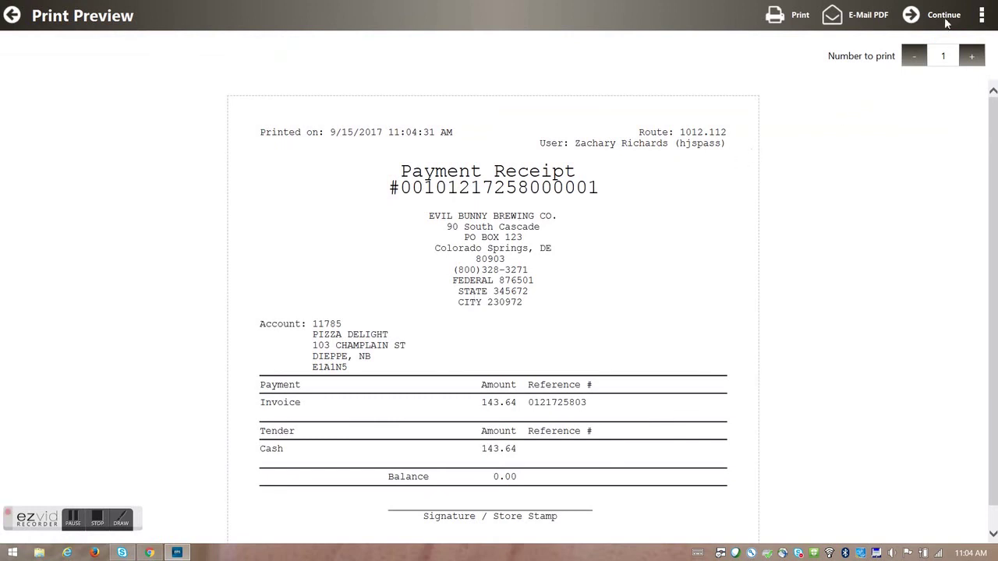
click(945, 21)
click(121, 274)
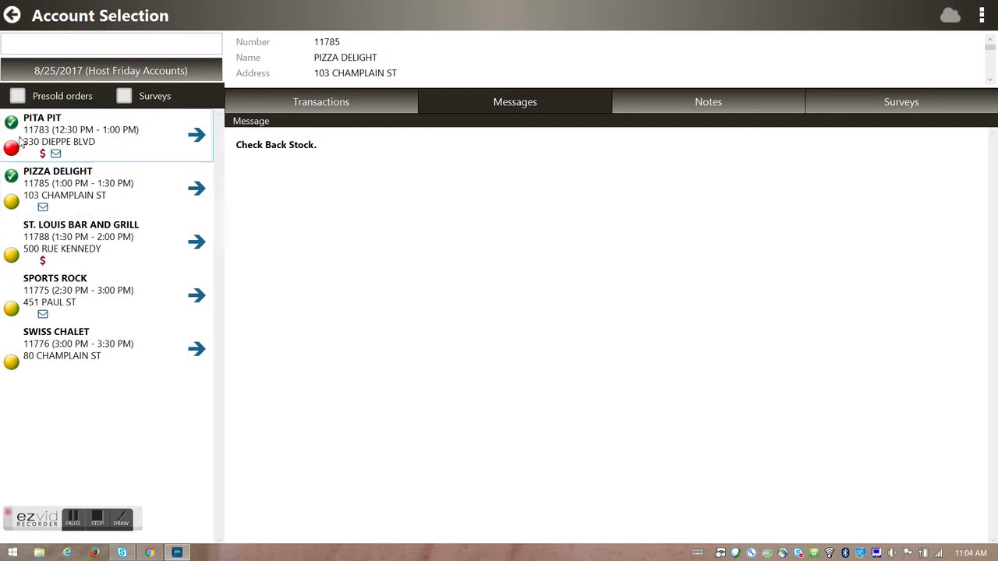
Check Route Review totals: Pita Pit $2,425.12, Pizza Delight $143.64, $2,568.76 overall
click(14, 16)
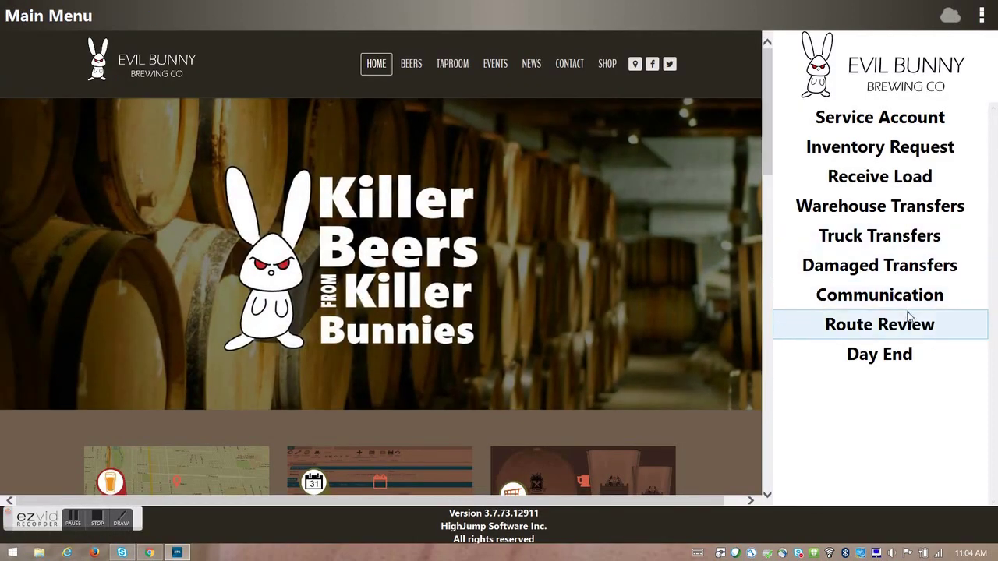
click(904, 331)
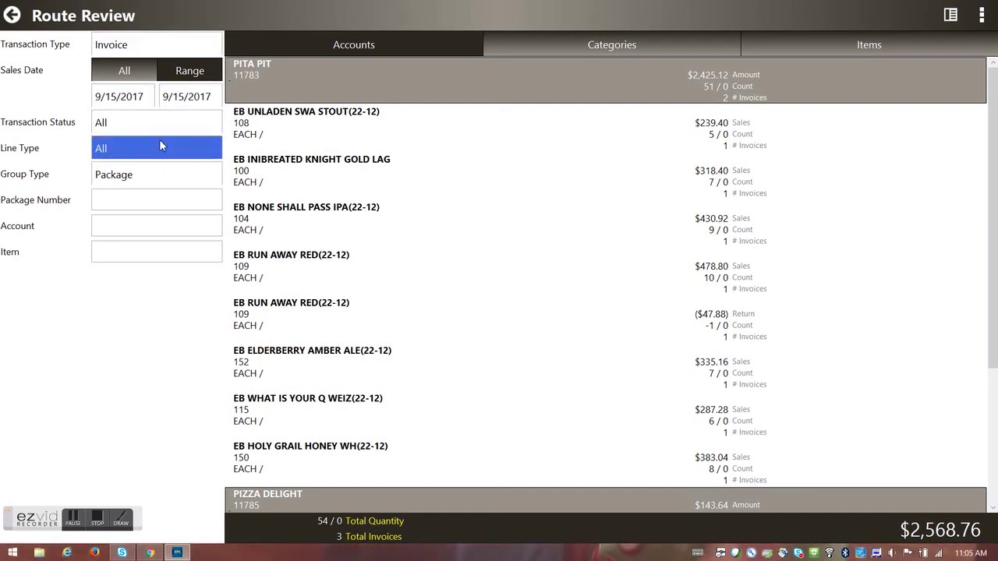
click(163, 133)
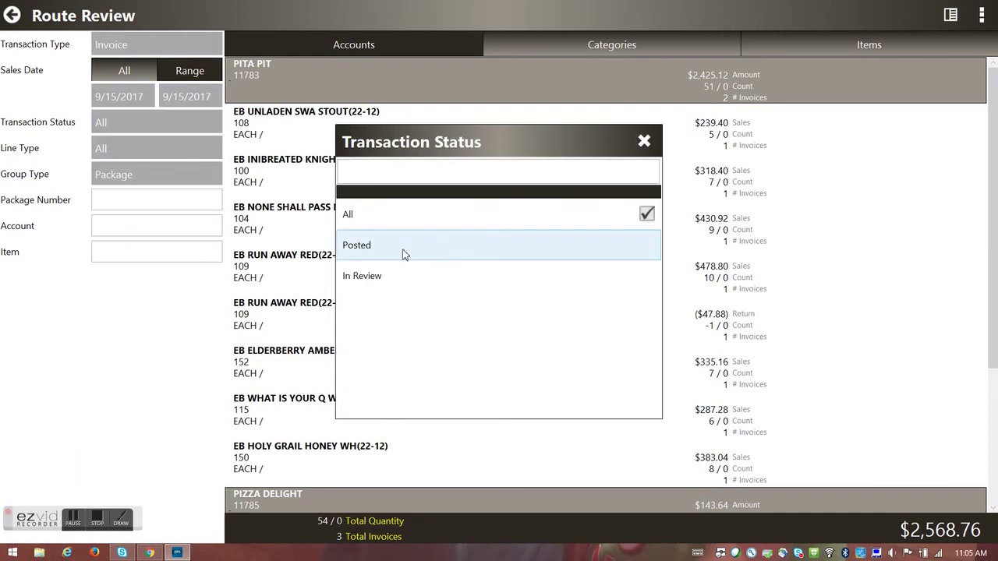
click(645, 141)
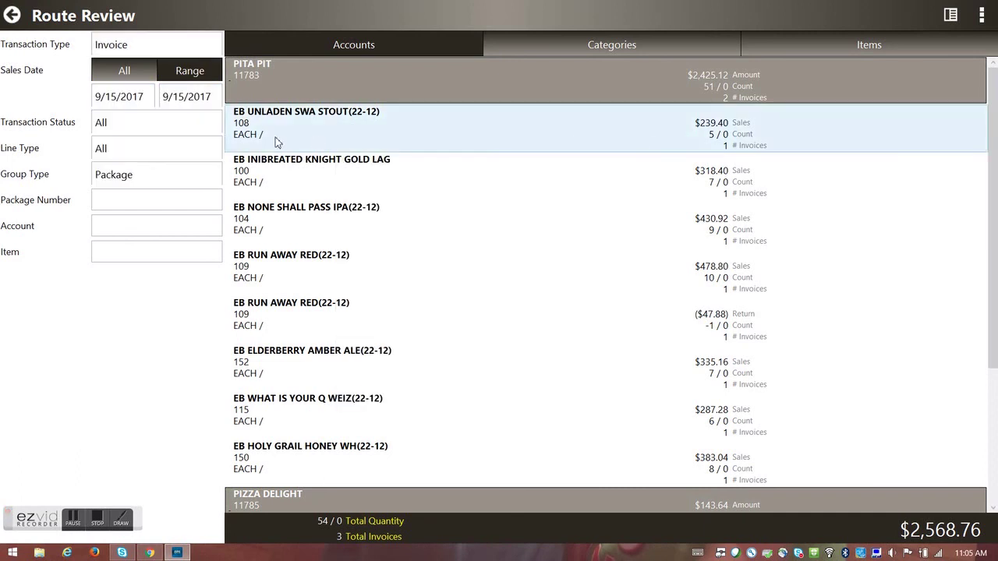
click(193, 158)
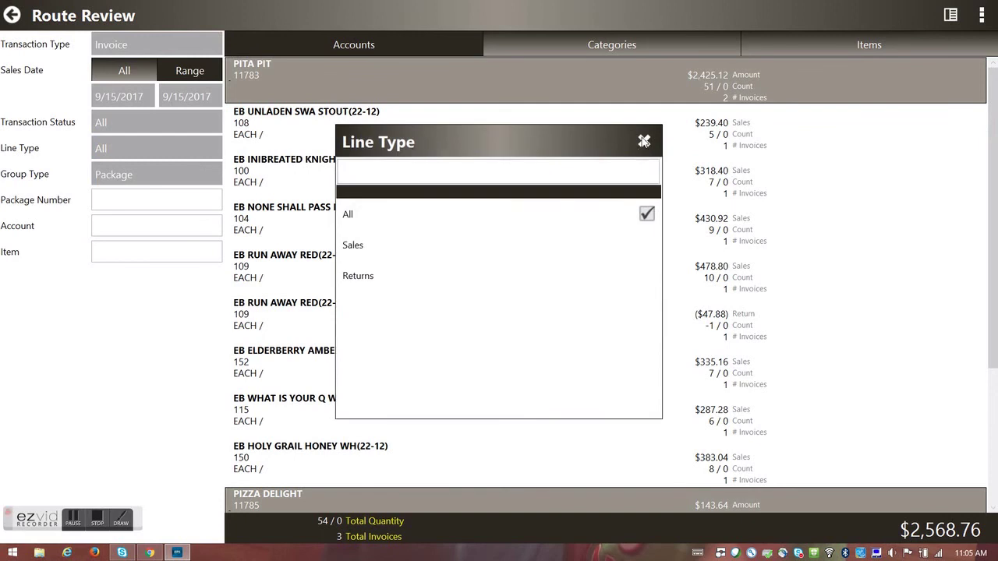
click(644, 141)
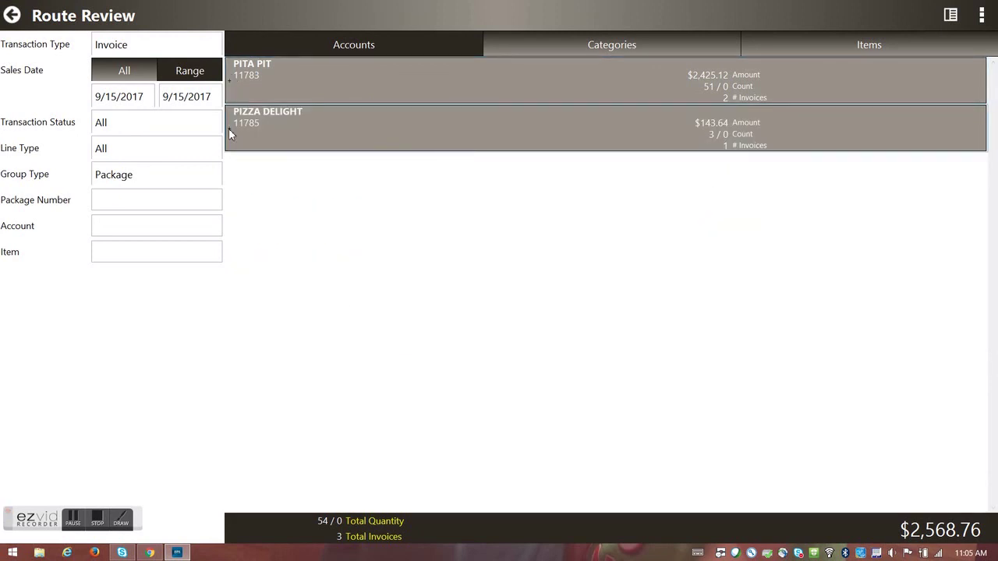
click(11, 15)
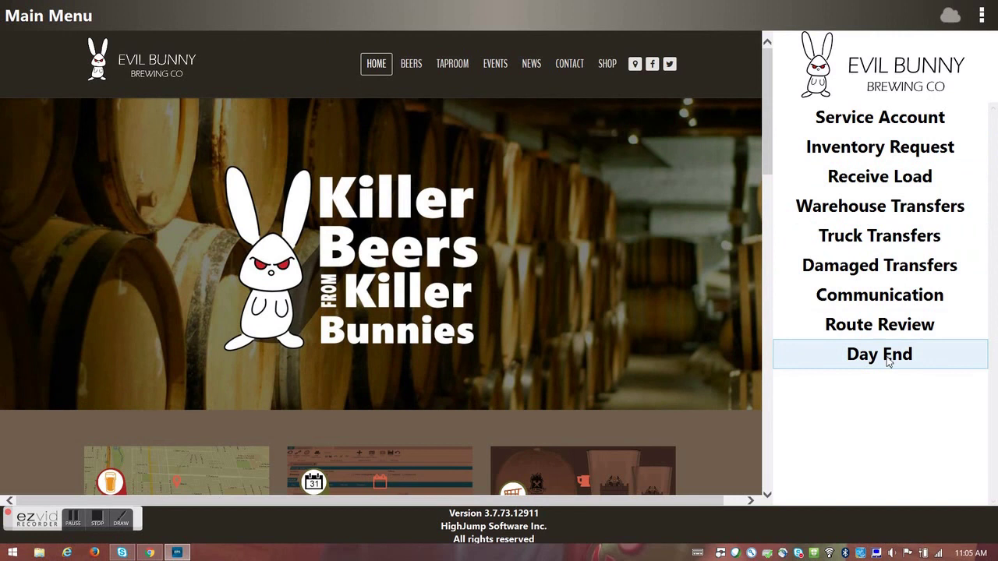
Start Day End past the incomplete-survey warning, recording odometer reading 9876
click(888, 360)
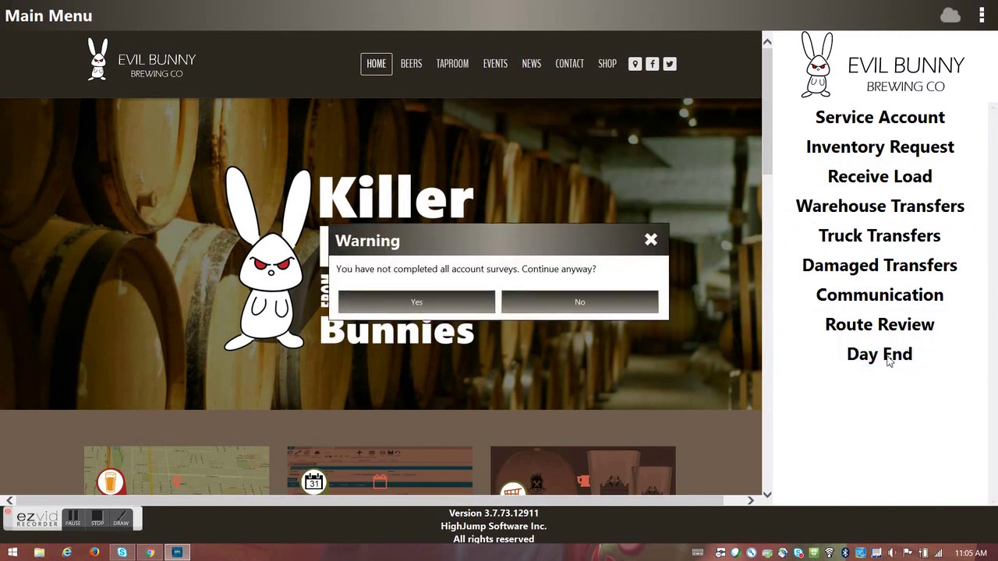
click(451, 311)
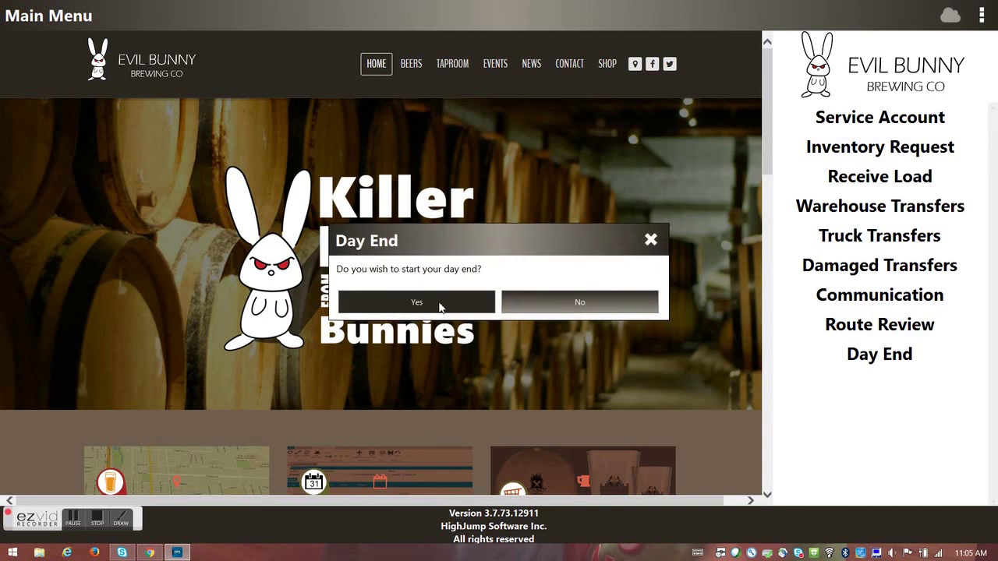
click(439, 304)
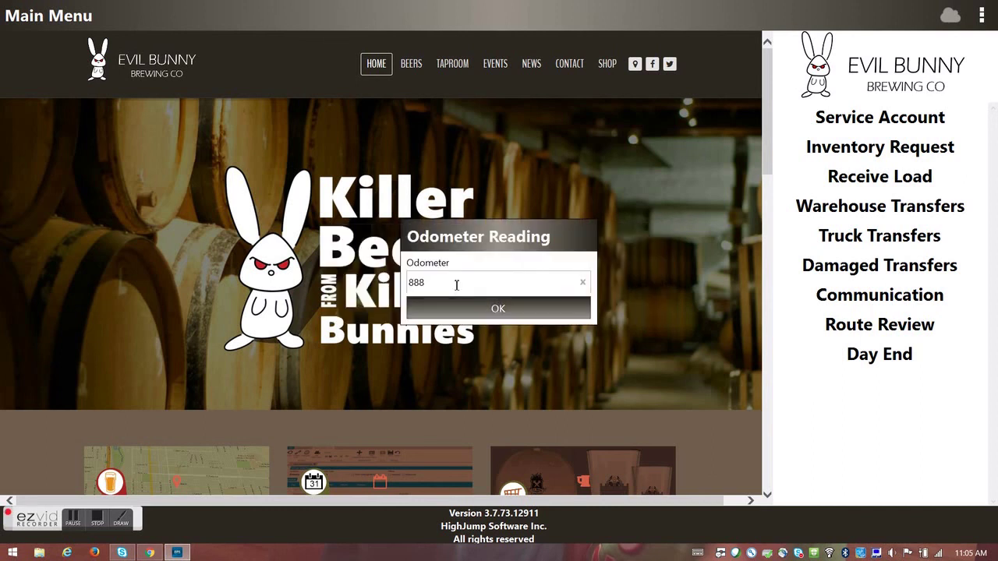
text(9876)
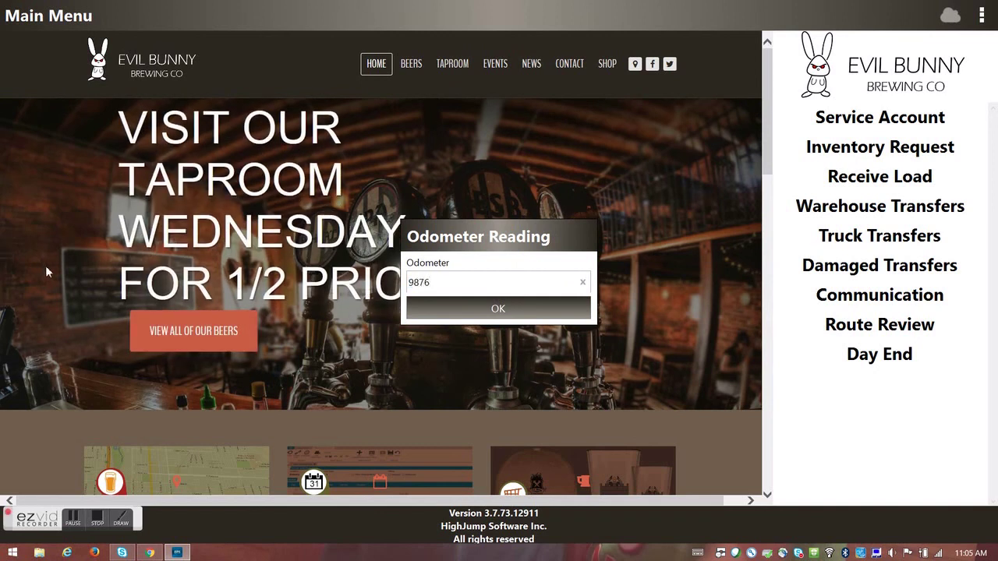
click(448, 309)
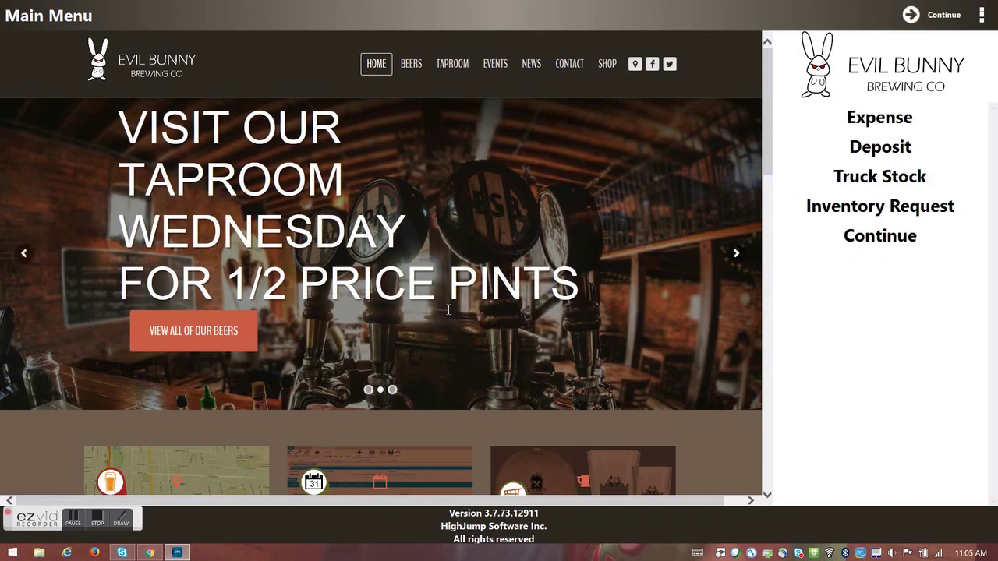